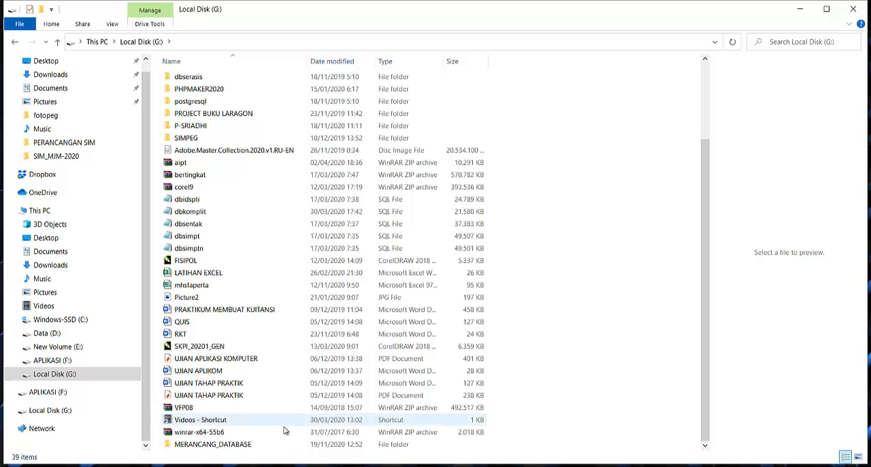
# Open the MERANCANG_DATABASE folder on Local Disk (G:)
pyautogui.doubleClick(243, 444)
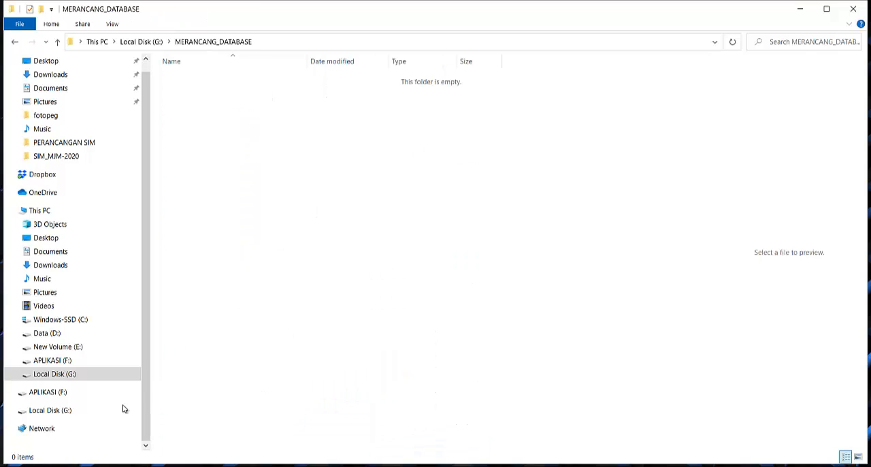
pyautogui.click(15, 466)
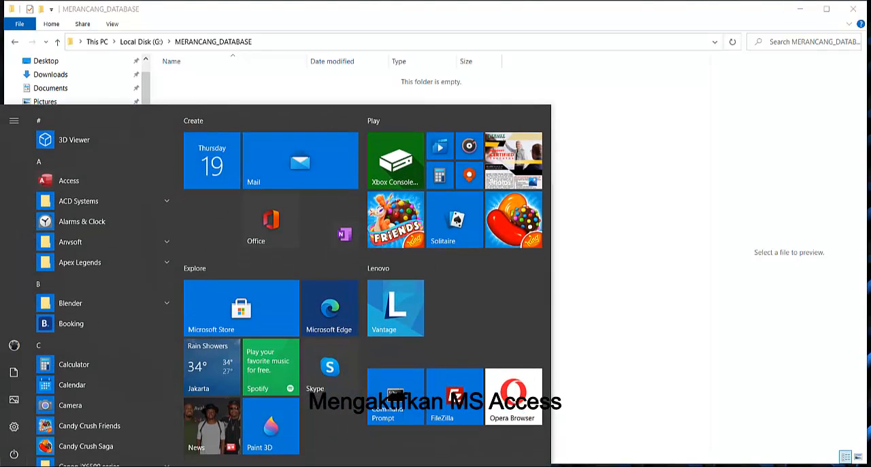
pyautogui.write('AC')
pyautogui.click(351, 206)
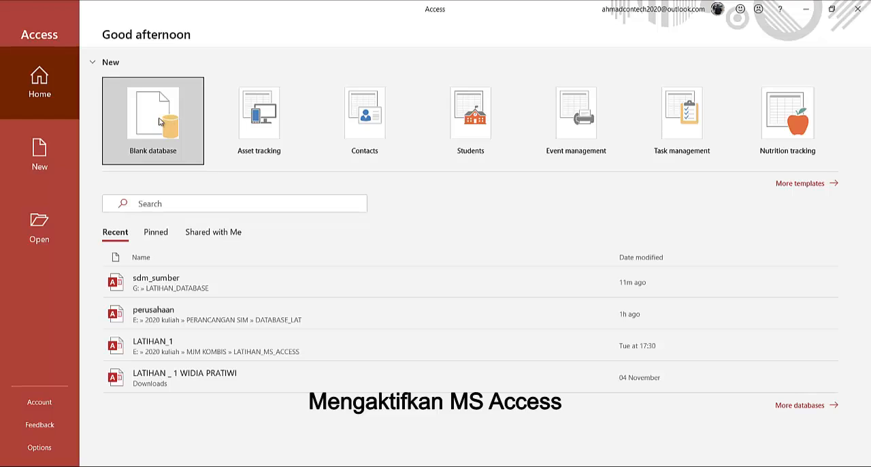
pyautogui.click(160, 121)
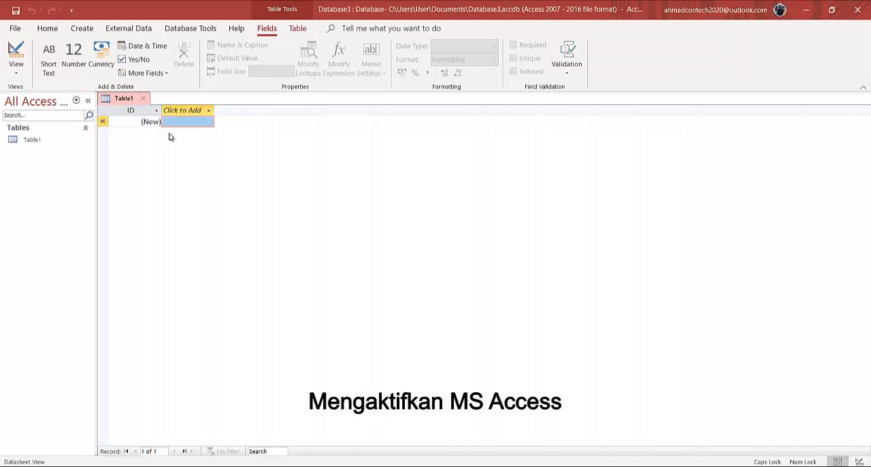
pyautogui.click(858, 9)
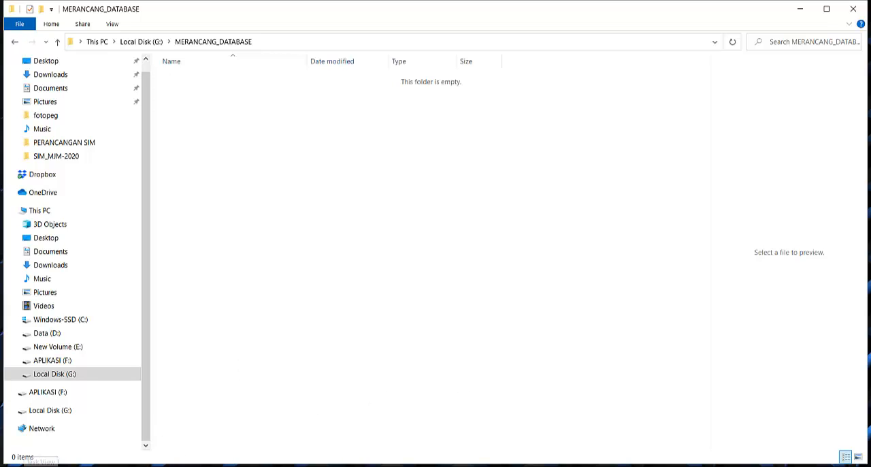
# Launch Access and start a new blank database
pyautogui.press('super')
pyautogui.write('AC')
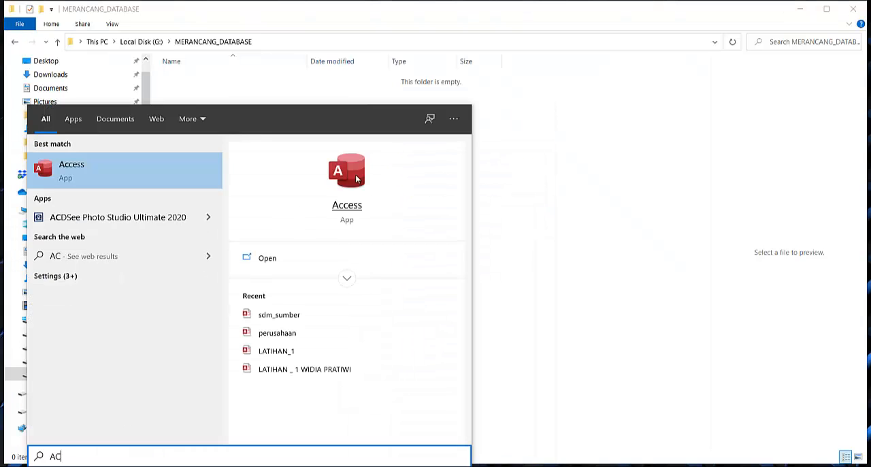
pyautogui.press('Return')
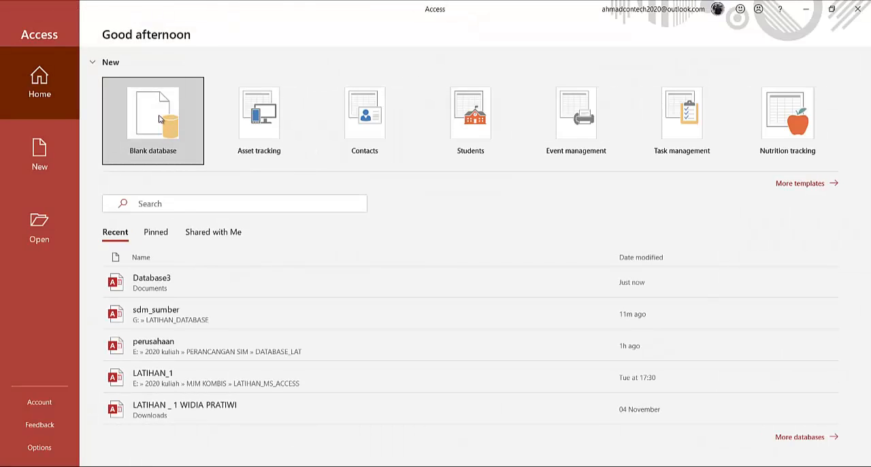
pyautogui.click(159, 119)
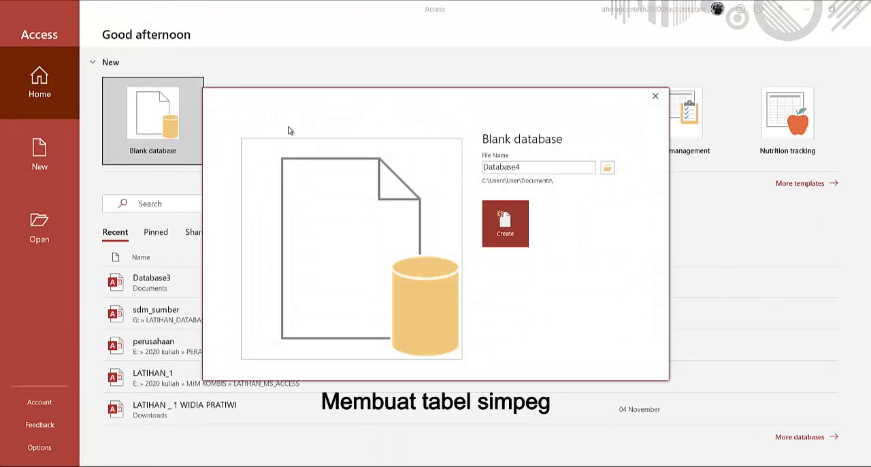
# Create the blank database under the file name SIMPEG in the MERANCANG_DATABASE folder on Local Disk (G:)
pyautogui.click(607, 170)
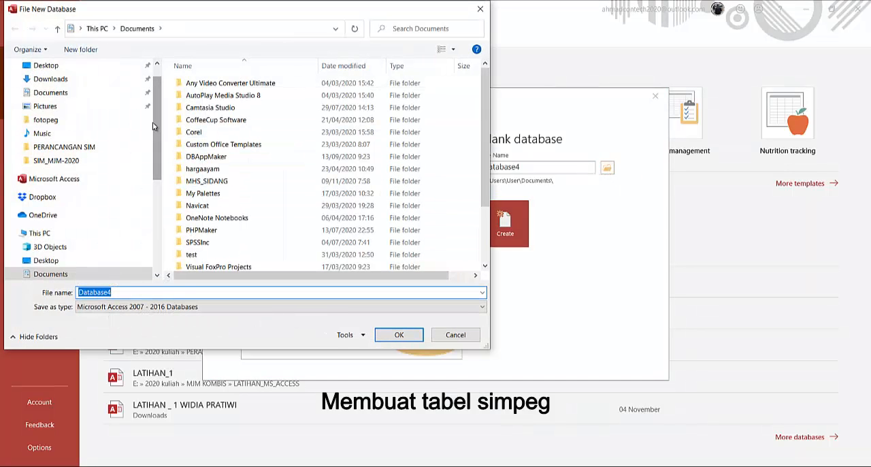
pyautogui.moveTo(157, 128); pyautogui.dragTo(149, 255)
pyautogui.click(68, 239)
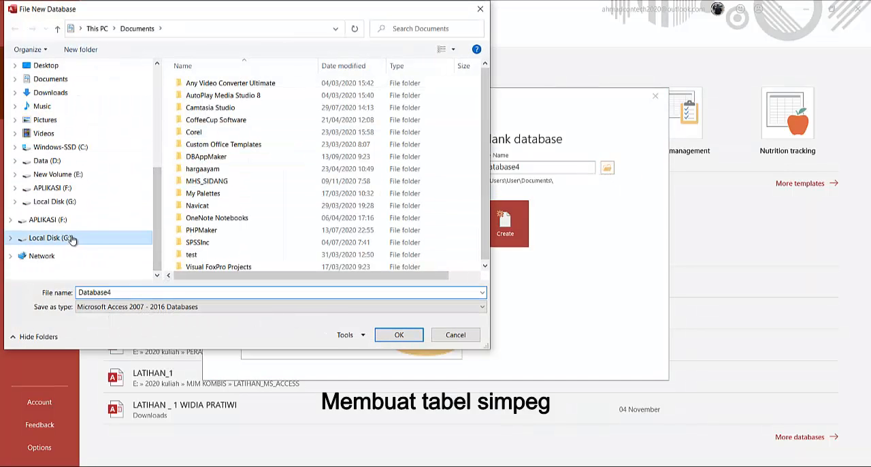
pyautogui.doubleClick(257, 194)
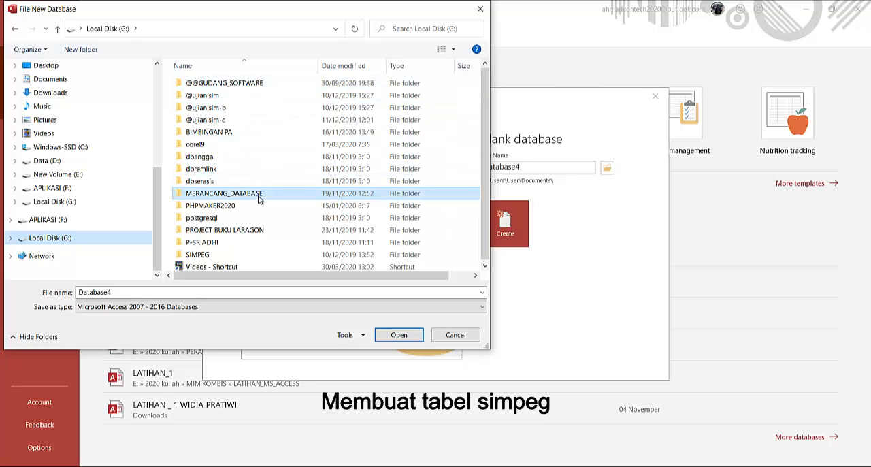
pyautogui.doubleClick(161, 293)
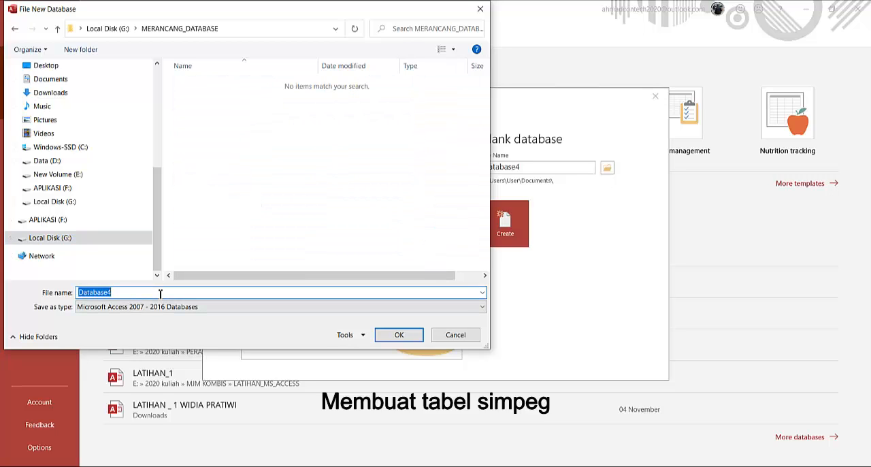
pyautogui.write('SIMPEG')
pyautogui.click(398, 337)
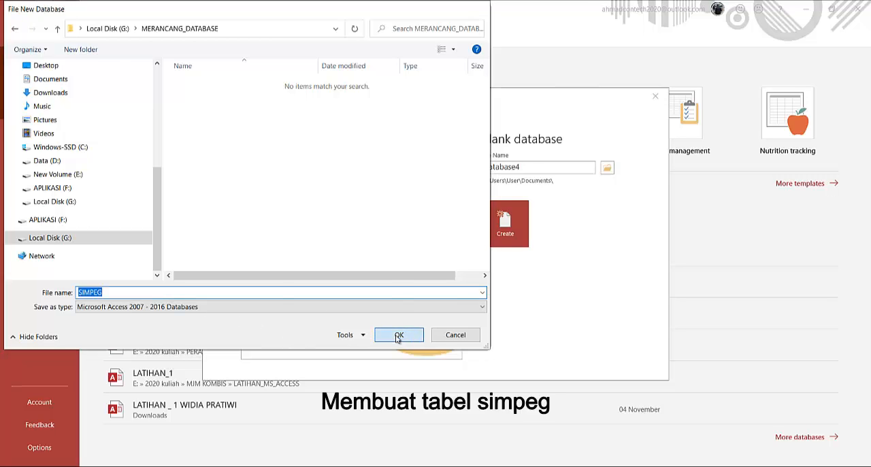
pyautogui.click(506, 230)
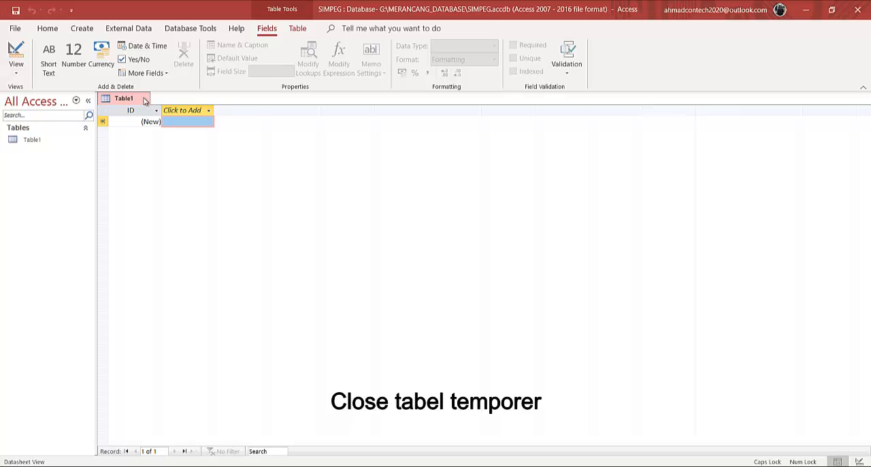
# Close the temporary Table1 and start a new table in Design view
pyautogui.click(143, 100)
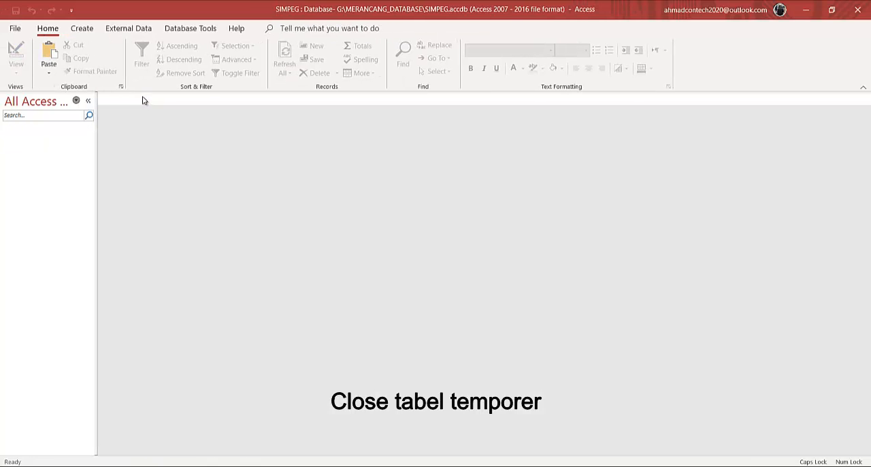
pyautogui.click(87, 30)
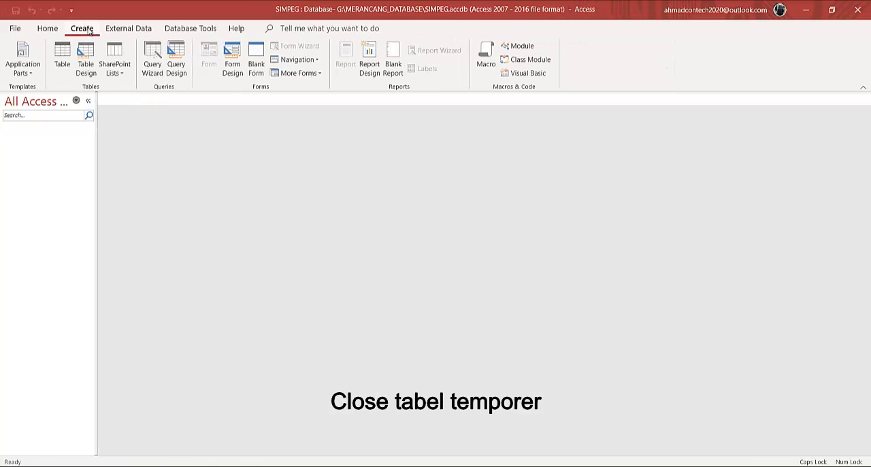
pyautogui.click(86, 58)
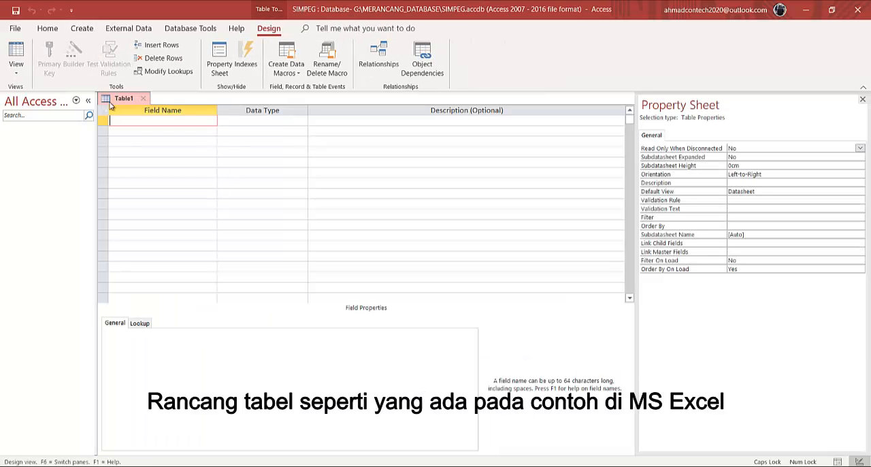
# Check the column headings in the Excel sheet sdm_sumber, and add an id field as the Access table's primary key
pyautogui.hotkey('alt', 'Tab')
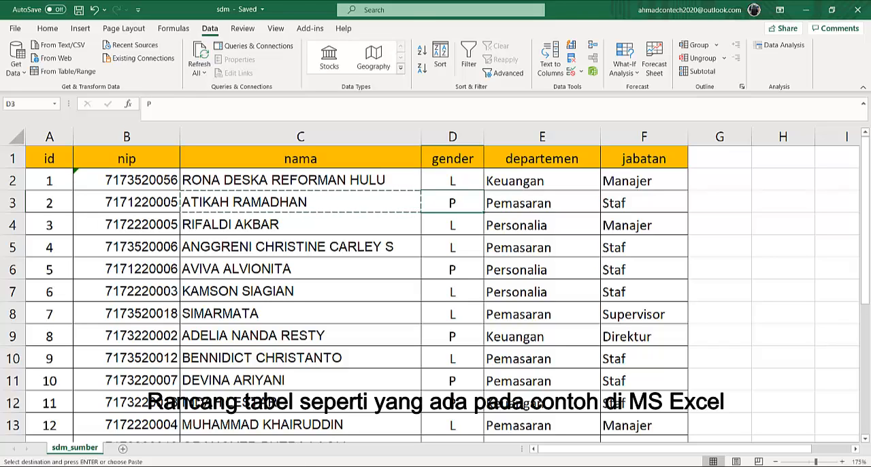
pyautogui.hotkey('alt', 'Tab')
pyautogui.write('ID')
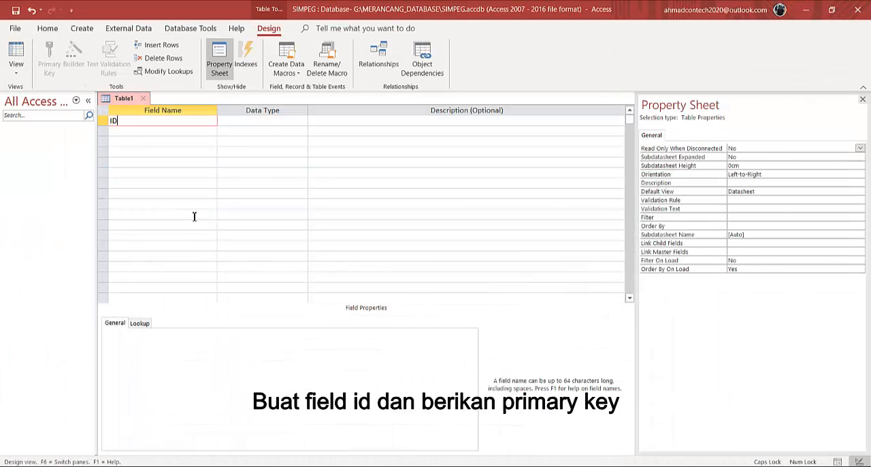
pyautogui.press('capslock')
pyautogui.write('id')
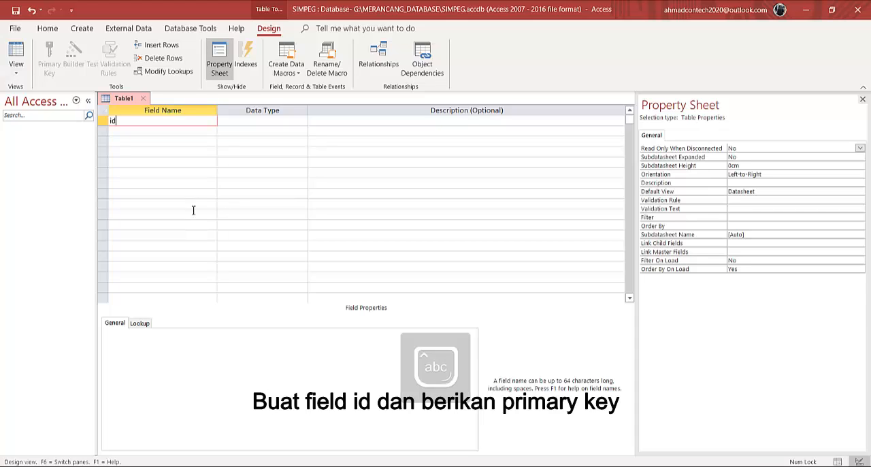
pyautogui.rightClick(103, 124)
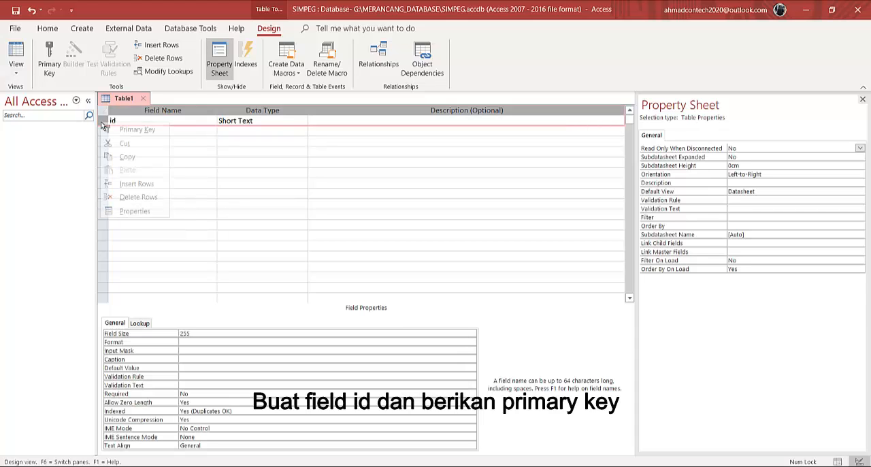
pyautogui.click(136, 130)
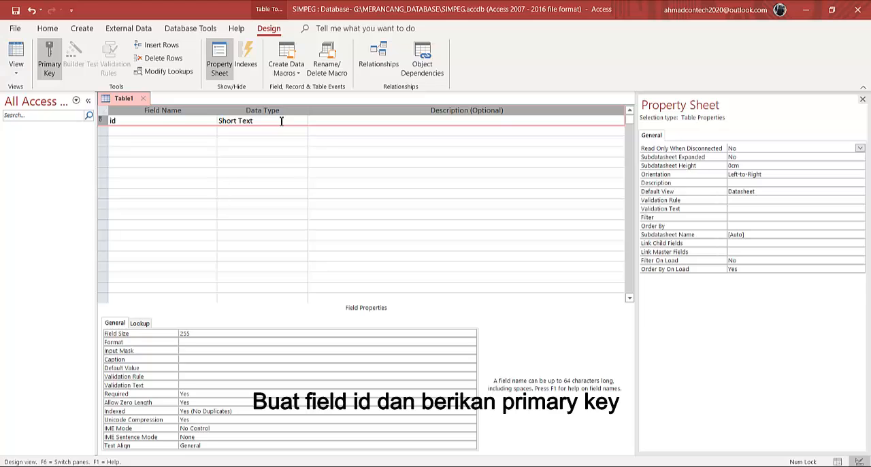
# Set the data type of the id field to AutoNumber
pyautogui.click(281, 120)
pyautogui.click(303, 121)
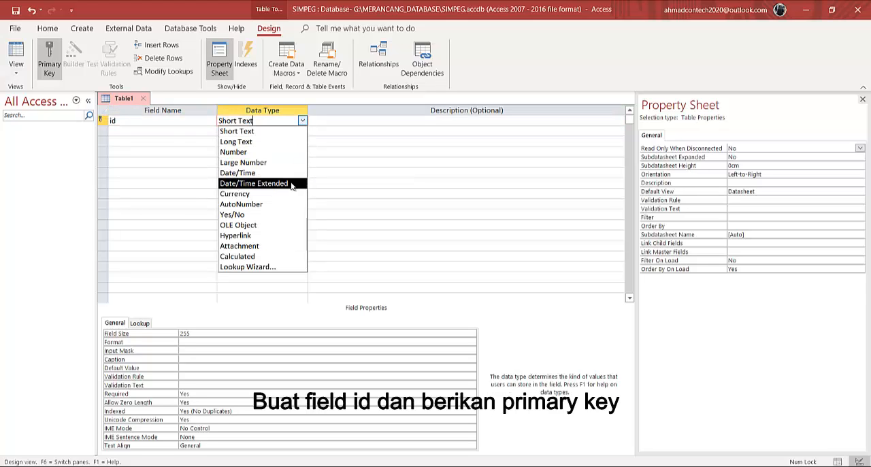
pyautogui.click(289, 204)
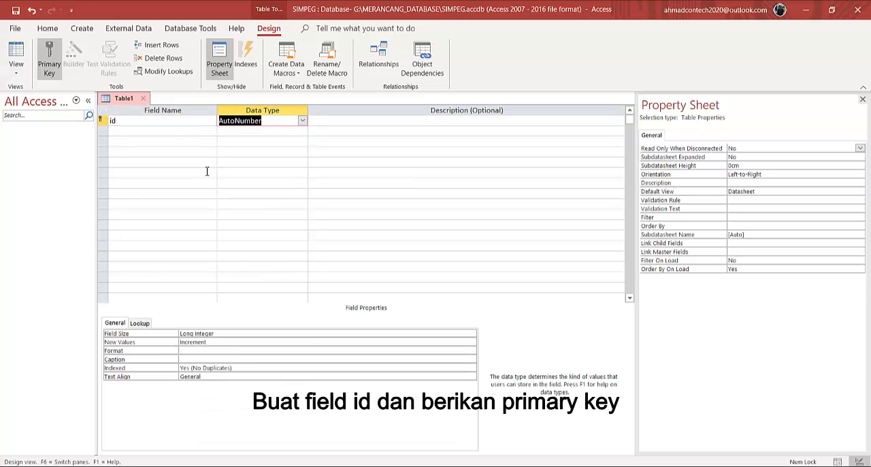
# Consult the Excel headings and add a nip field with data type Short Text and field size 12 to the Access table
pyautogui.click(149, 130)
pyautogui.click(309, 465)
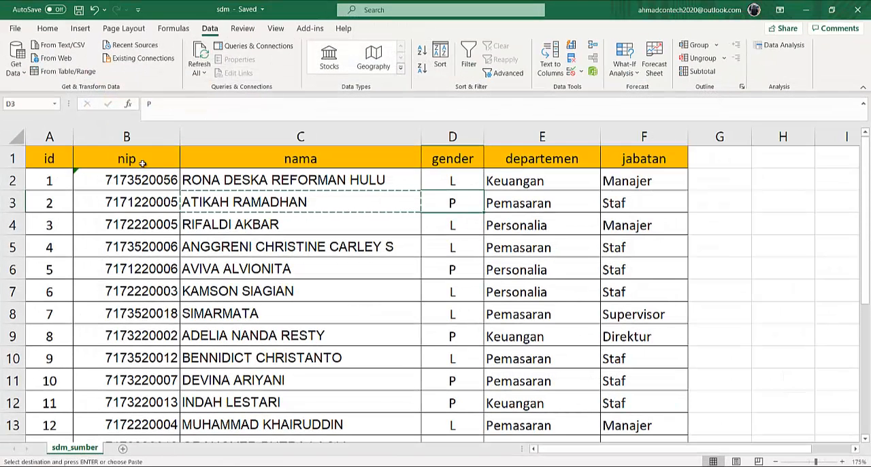
pyautogui.click(305, 466)
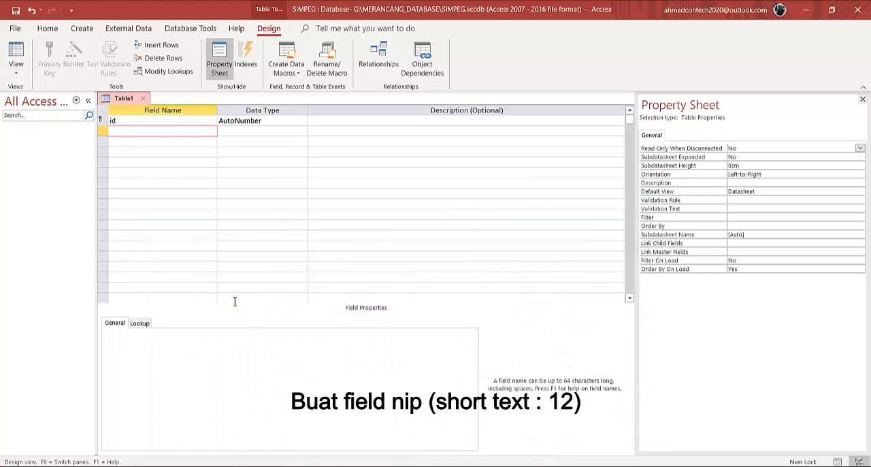
pyautogui.write('nip')
pyautogui.click(284, 131)
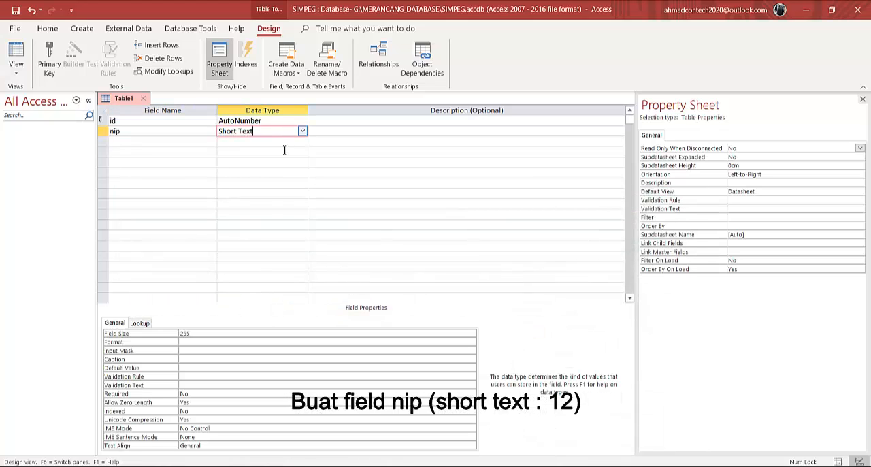
pyautogui.click(211, 334)
pyautogui.doubleClick(178, 333)
pyautogui.write('12')
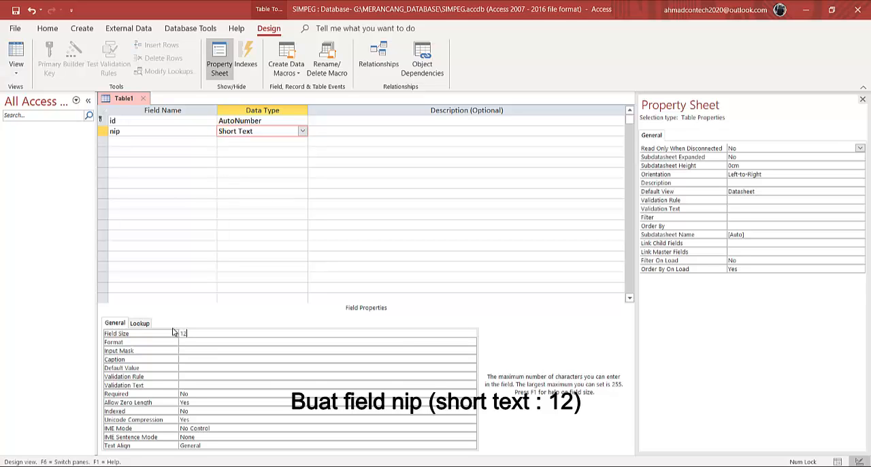
# Check the Excel data and add a nama field with data type Short Text and field size 50 to the Access table
pyautogui.click(158, 141)
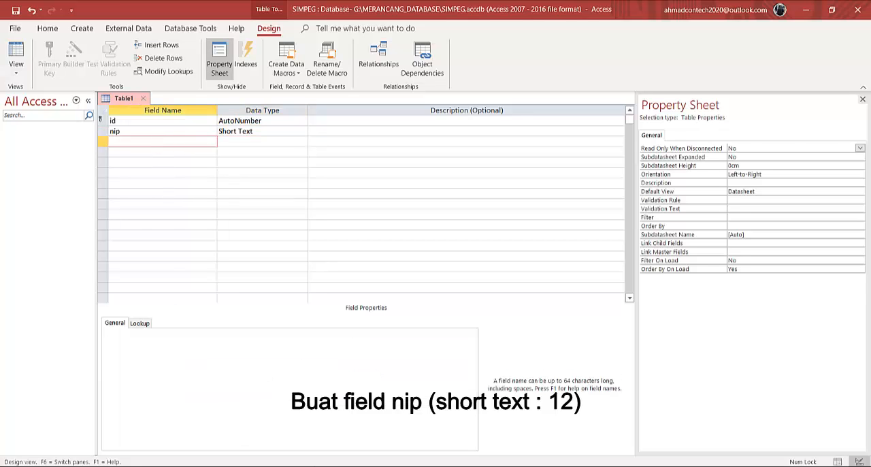
pyautogui.hotkey('alt', 'Tab')
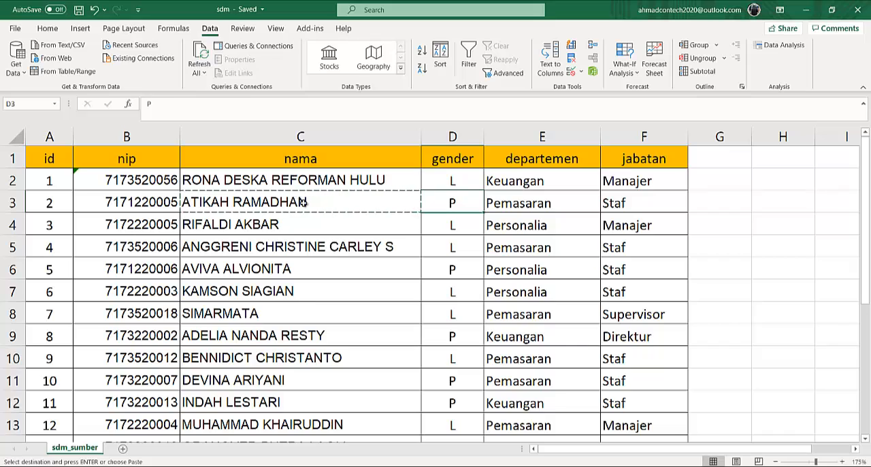
pyautogui.hotkey('alt', 'Tab')
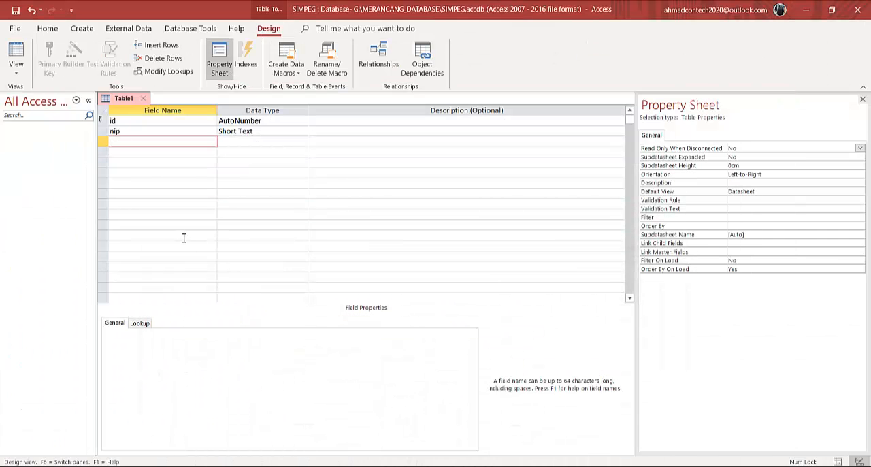
pyautogui.click(274, 143)
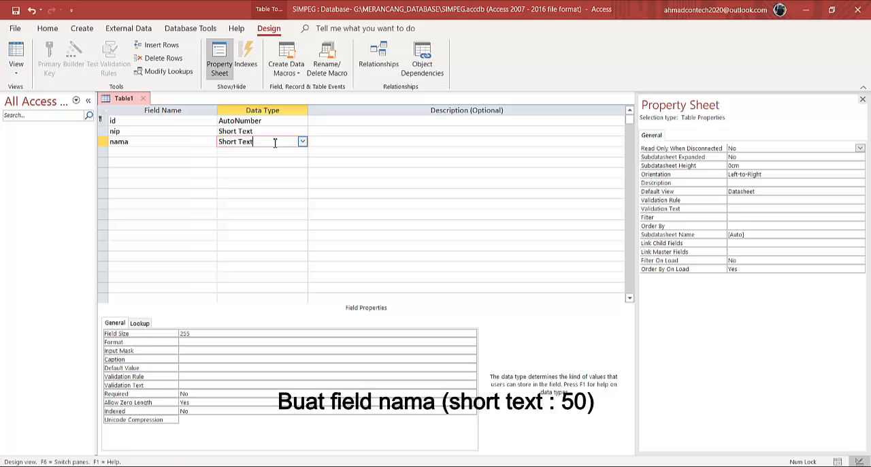
pyautogui.doubleClick(191, 333)
pyautogui.write('50')
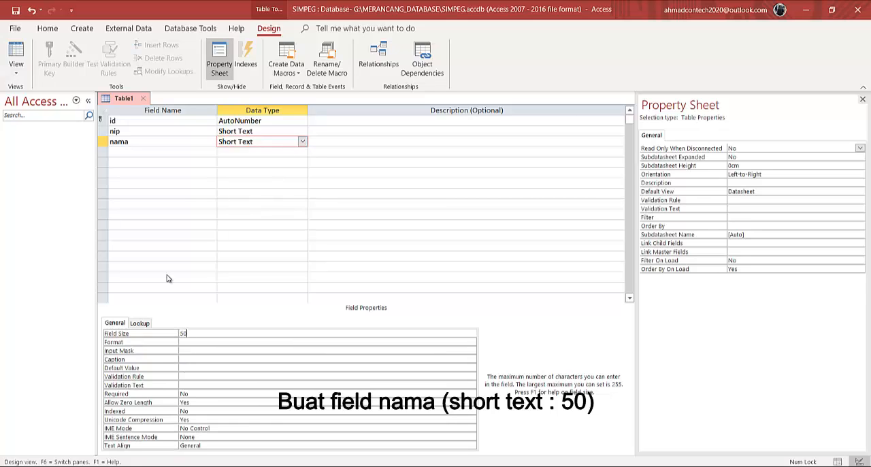
# Add a gender field with data type Short Text and start a Lookup Wizard for it that uses typed-in values
pyautogui.click(149, 151)
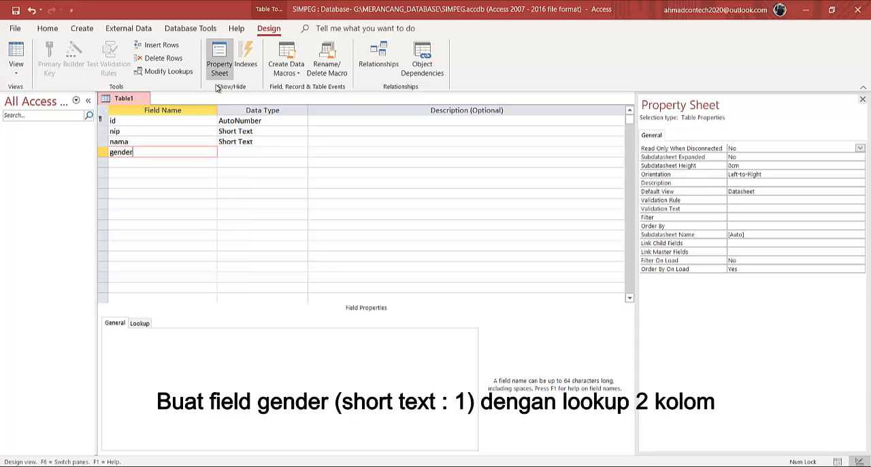
pyautogui.click(269, 153)
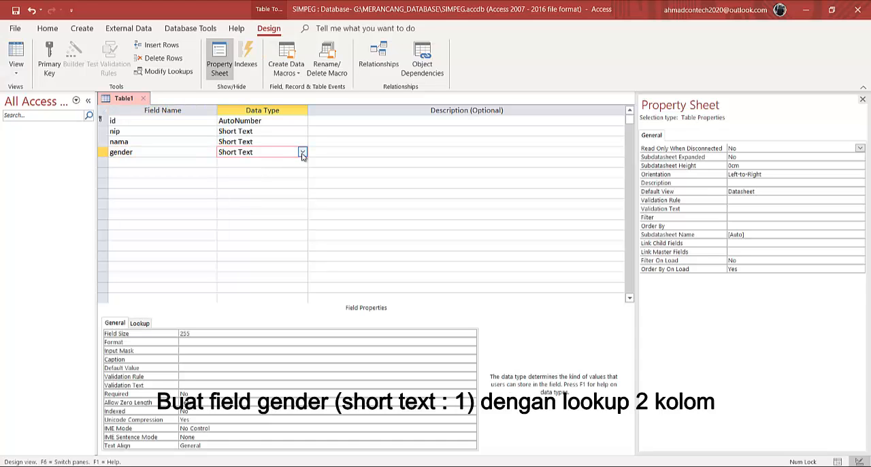
pyautogui.click(303, 154)
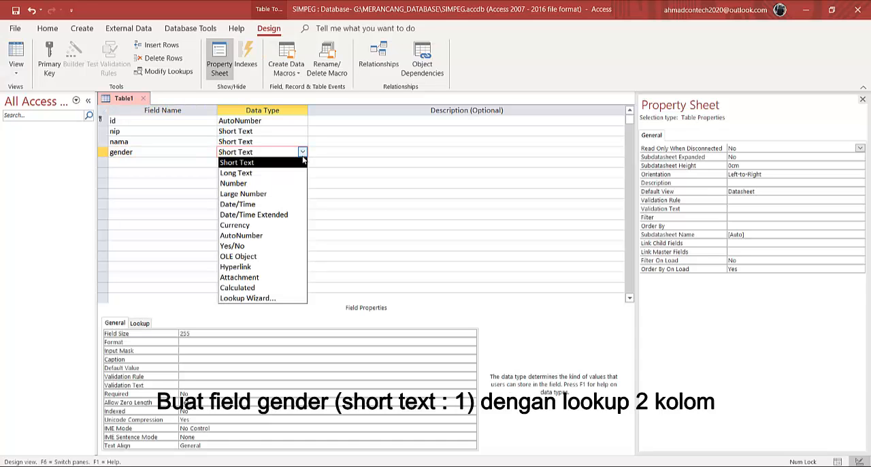
pyautogui.click(284, 297)
pyautogui.click(409, 174)
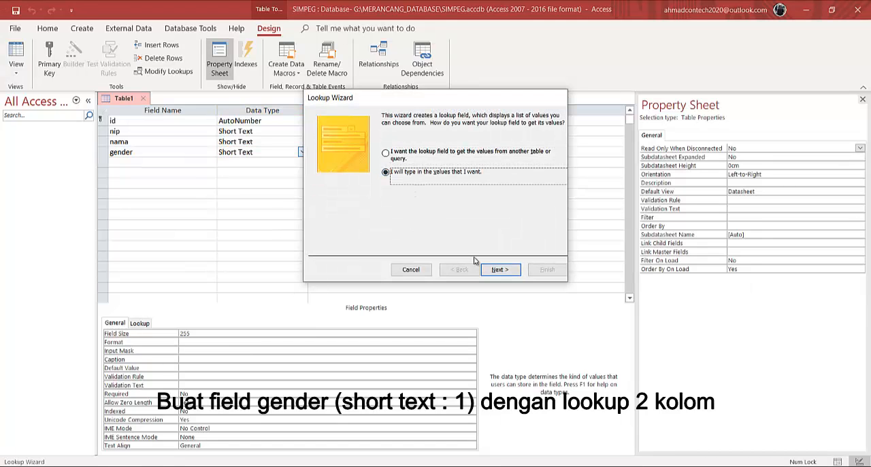
pyautogui.click(497, 271)
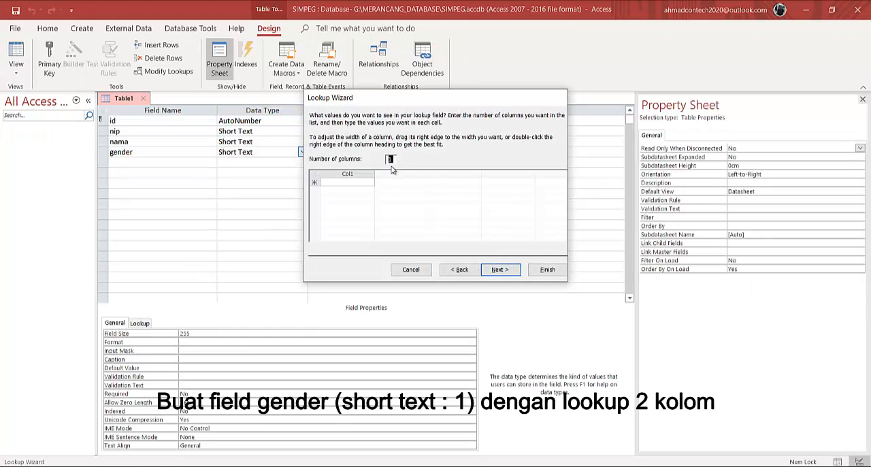
# Define the gender lookup as a two-column list with L / Laki-laki and P / Perempuan, and finish the wizard
pyautogui.write('2')
pyautogui.click(347, 183)
pyautogui.write('L')
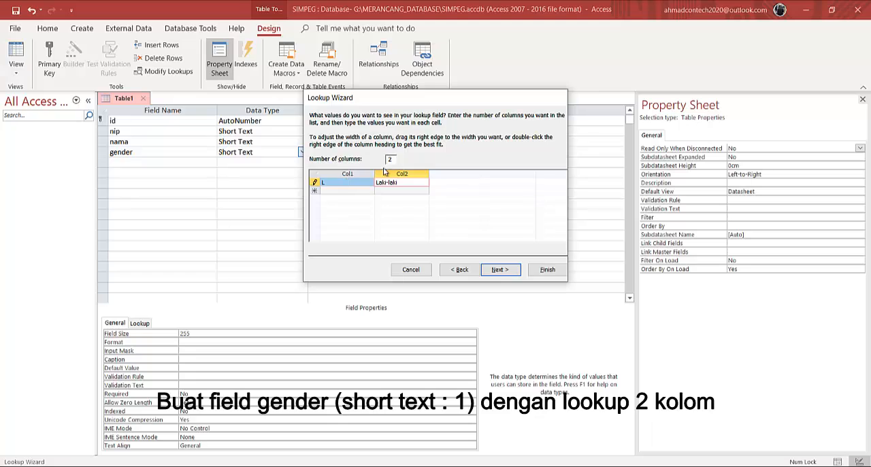
pyautogui.click(360, 191)
pyautogui.write('P')
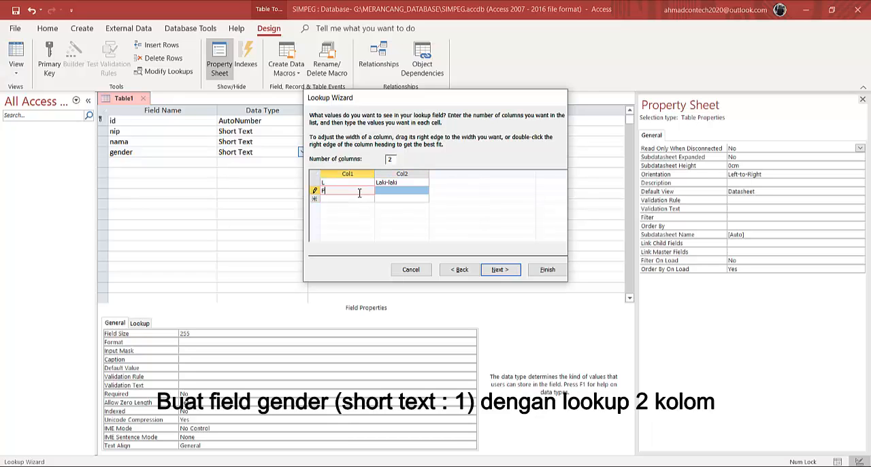
pyautogui.press('Tab')
pyautogui.write('Per')
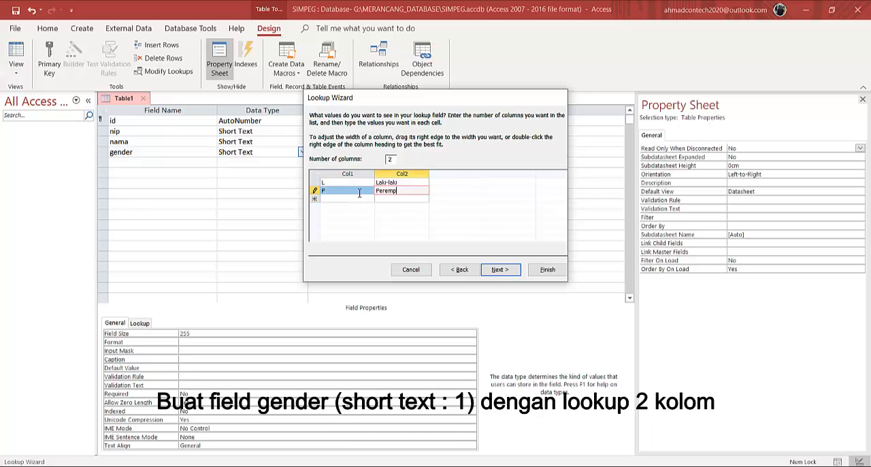
pyautogui.click(551, 270)
# Set the field size of the gender field to 1
pyautogui.click(214, 333)
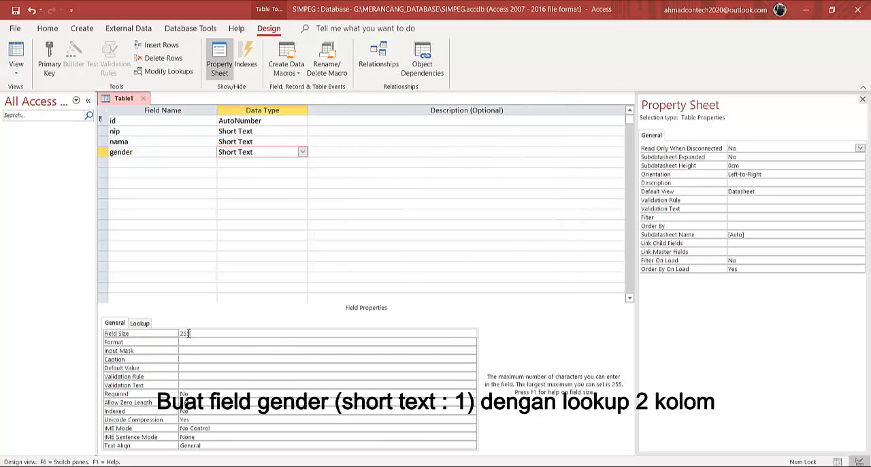
pyautogui.click(165, 337)
pyautogui.write('1')
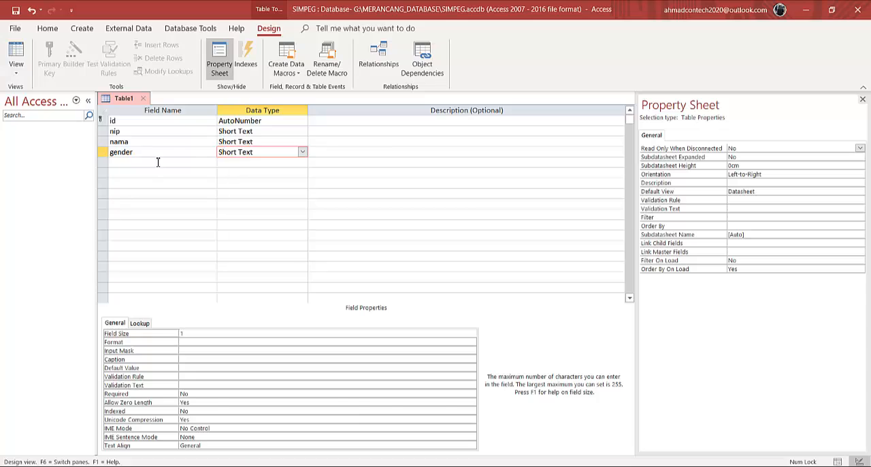
# Consult the Excel sheet, add a departemen field to the Access table, and start a Lookup Wizard for it that uses typed-in values
pyautogui.click(157, 162)
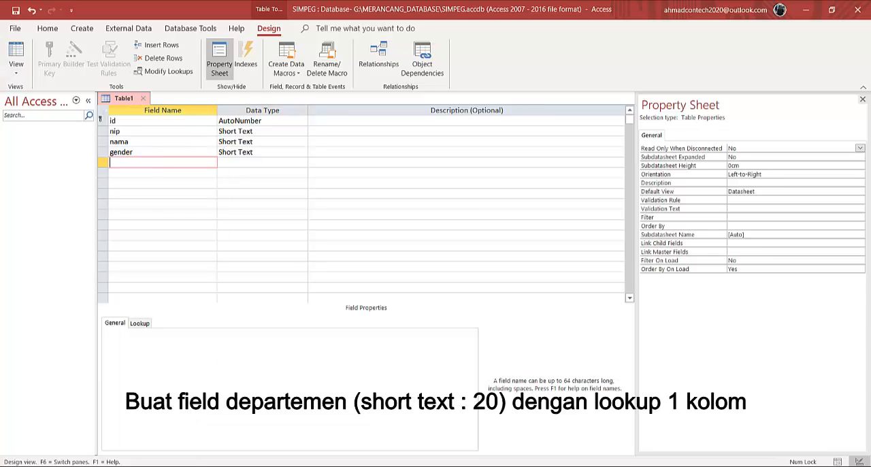
pyautogui.moveTo(352, 466)
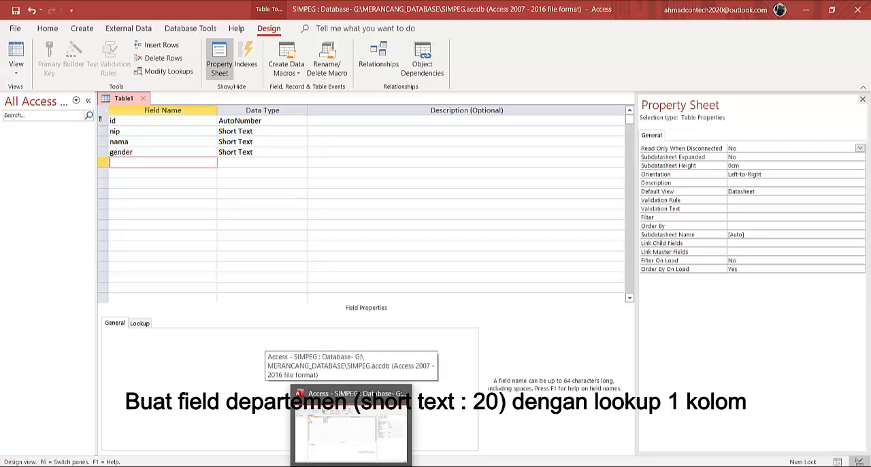
pyautogui.click(320, 466)
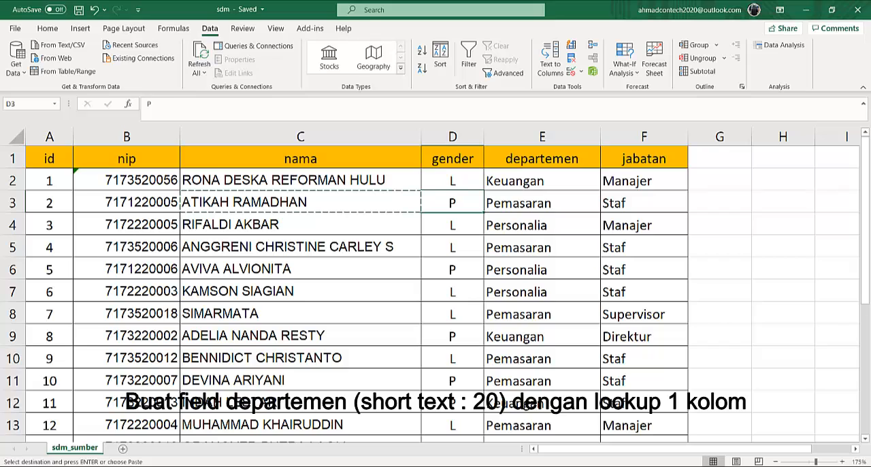
pyautogui.click(352, 466)
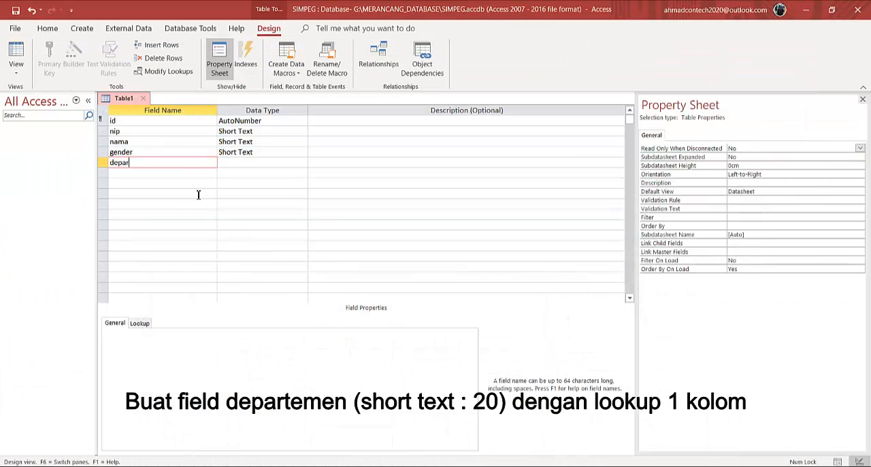
pyautogui.click(304, 165)
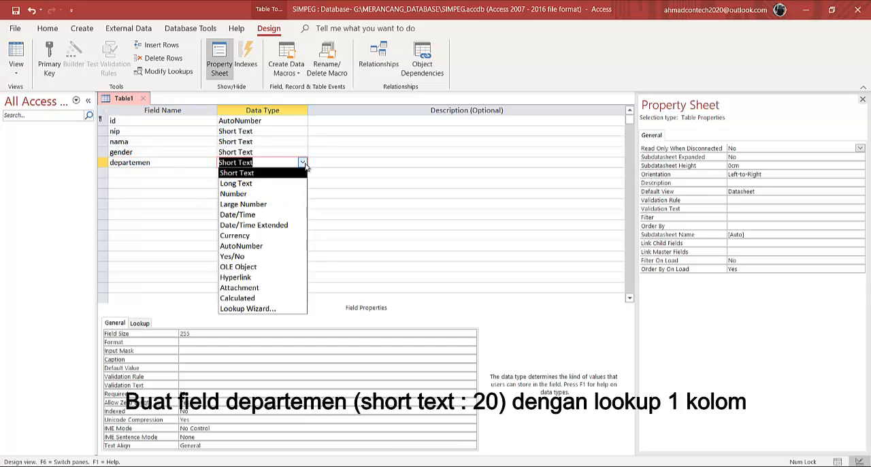
pyautogui.click(265, 311)
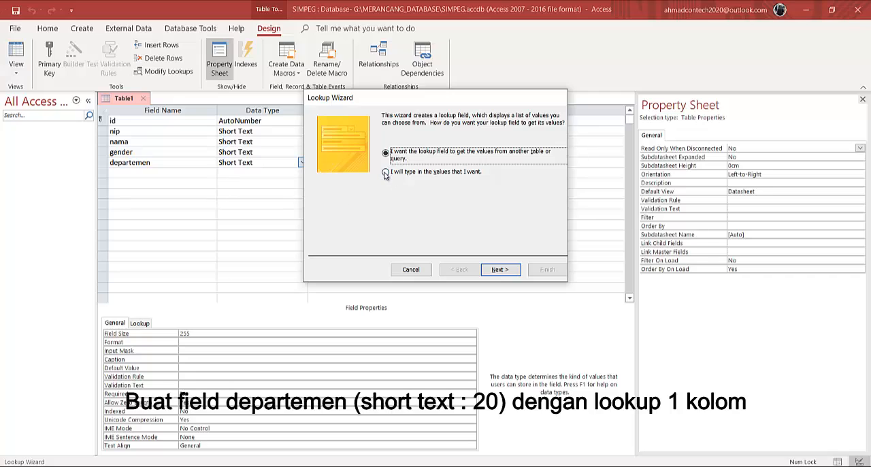
pyautogui.click(387, 173)
pyautogui.click(500, 270)
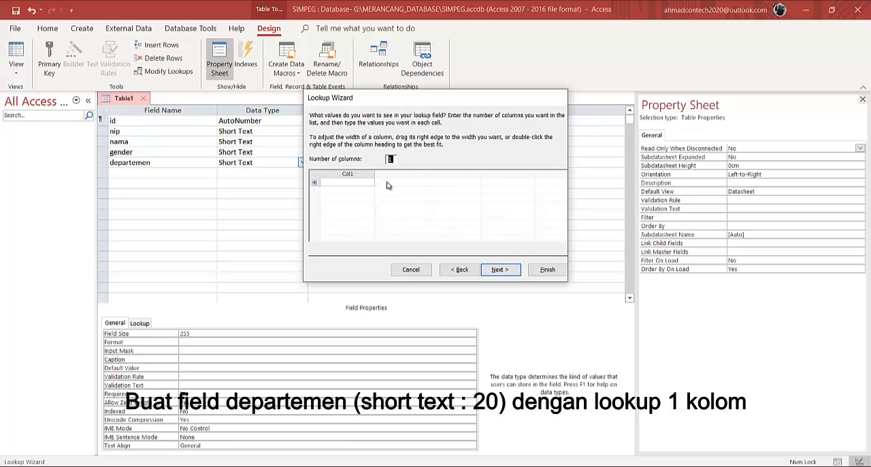
# Enter Keuangan, Personalia and Pemasaran as the values of the one-column departemen lookup list
pyautogui.click(347, 183)
pyautogui.write('Keuangan')
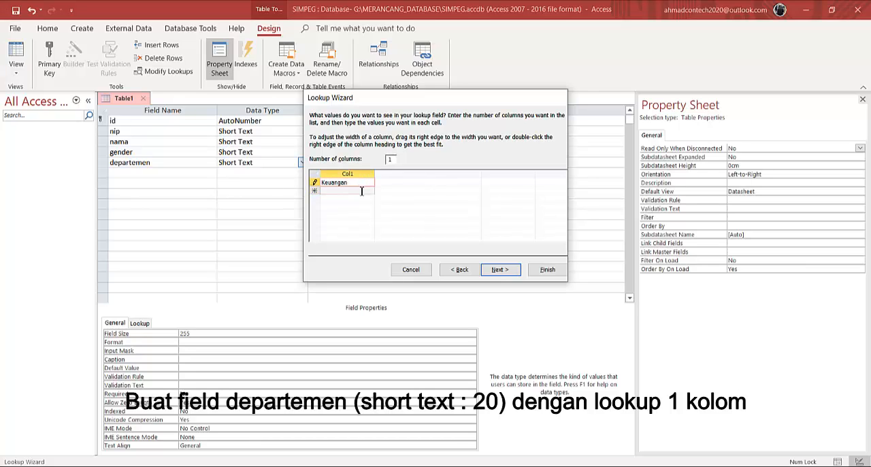
pyautogui.click(361, 190)
pyautogui.write('Personalia')
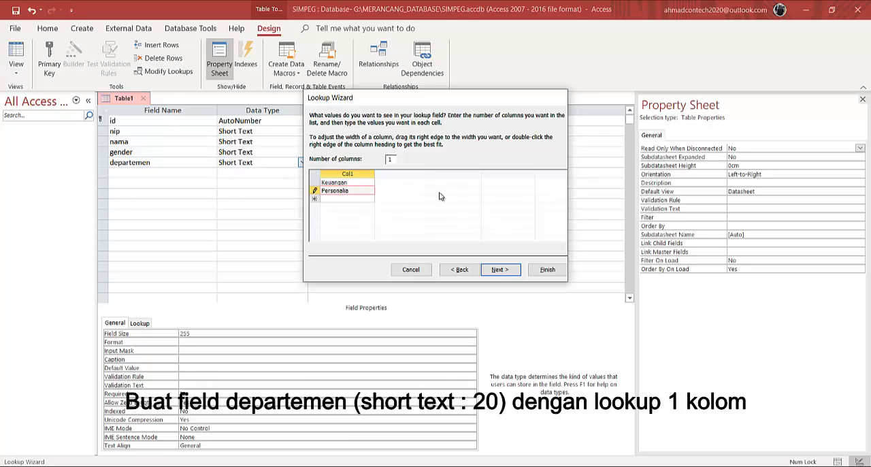
pyautogui.click(363, 198)
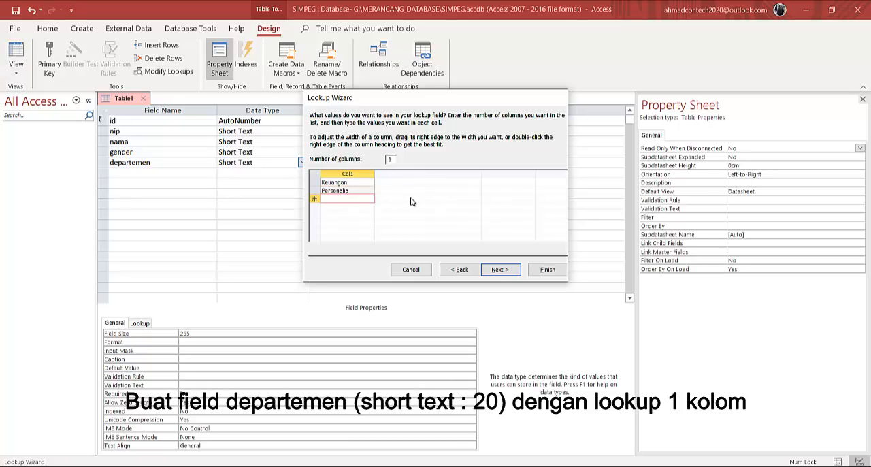
pyautogui.write('Pemasaran')
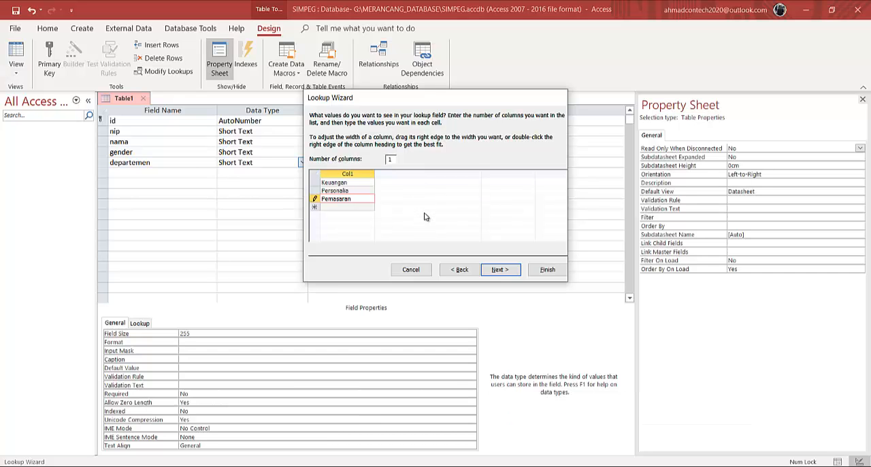
# Check the departemen column of the Excel sheet for any further department names, and return to the Access wizard
pyautogui.hotkey('alt', 'Tab')
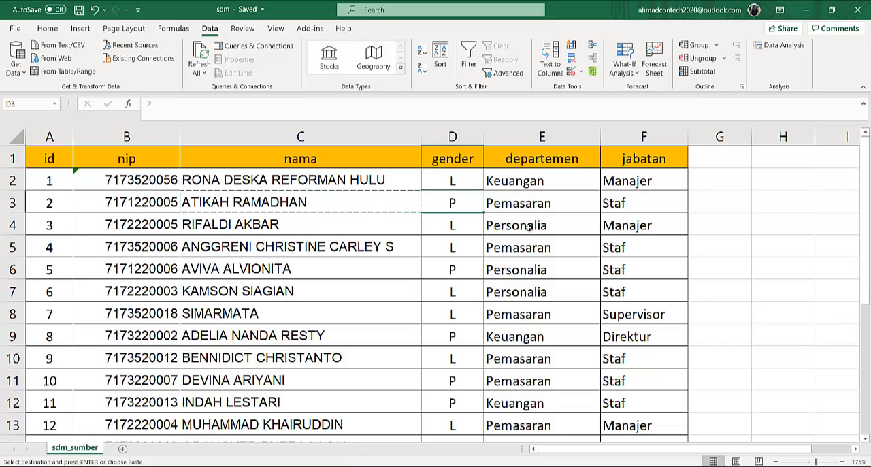
pyautogui.scroll(-4, 523, 341)
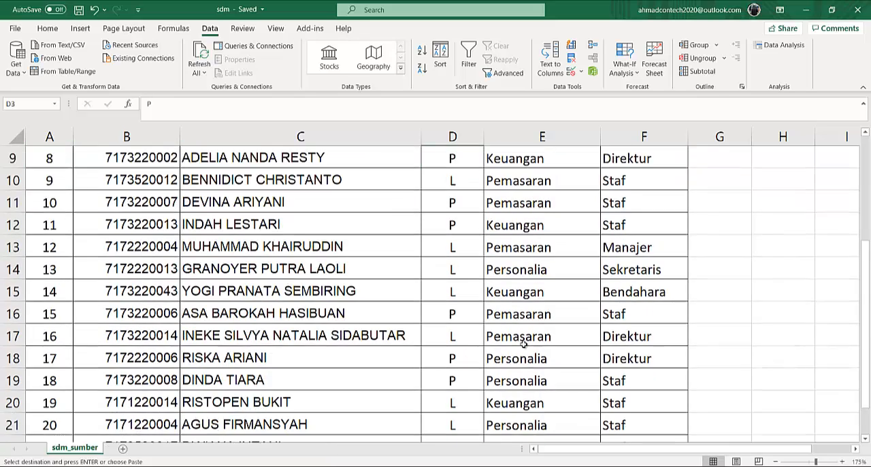
pyautogui.scroll(4, 523, 344)
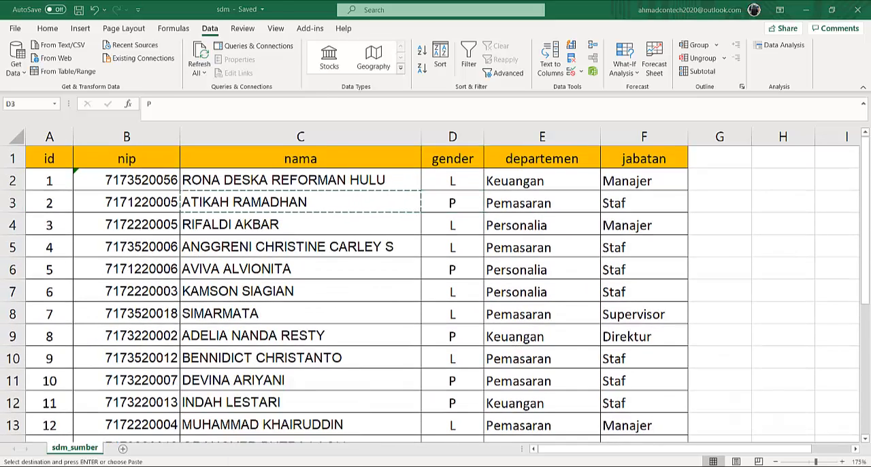
pyautogui.click(297, 466)
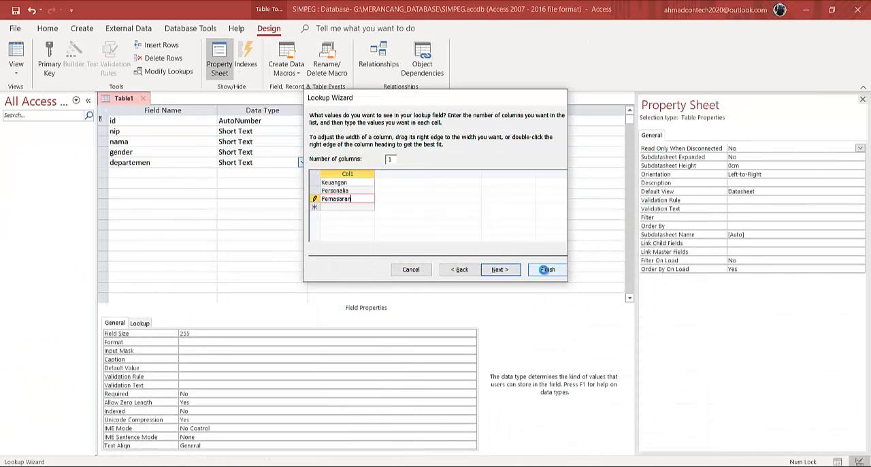
# Finish the departemen lookup and set the field size of that field to 20
pyautogui.click(548, 269)
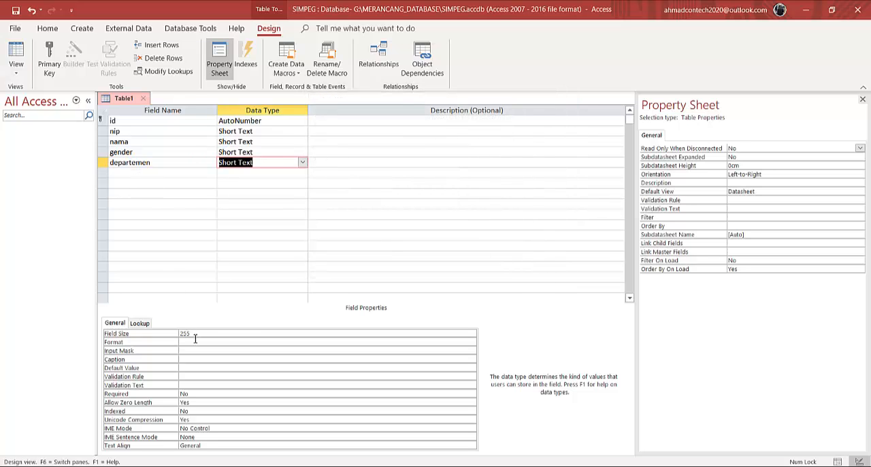
pyautogui.moveTo(193, 333); pyautogui.dragTo(154, 318)
pyautogui.write('20')
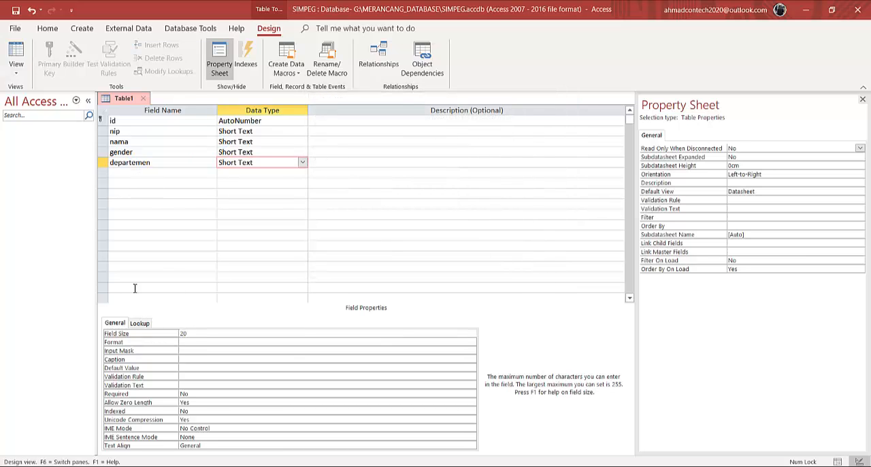
# Add a jabatan field with data type Short Text below departemen
pyautogui.click(156, 172)
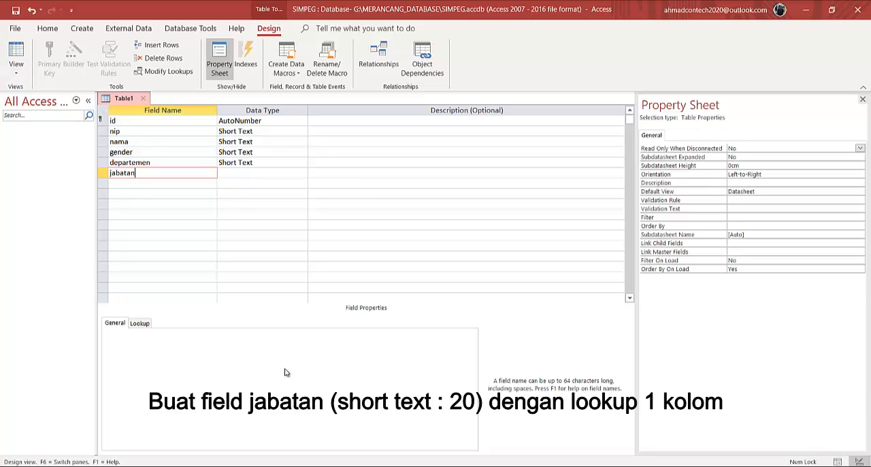
pyautogui.click(284, 175)
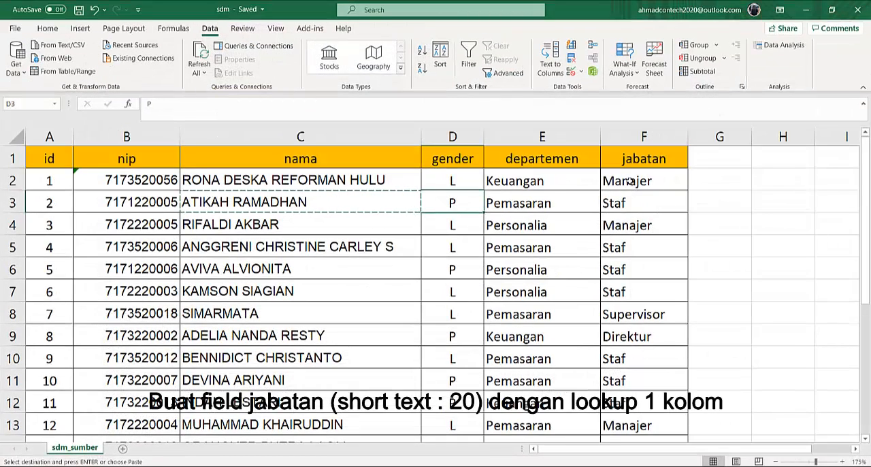
# Examine the jabatan column of the Excel sheet for the different job positions it contains
pyautogui.click(631, 183)
pyautogui.click(631, 201)
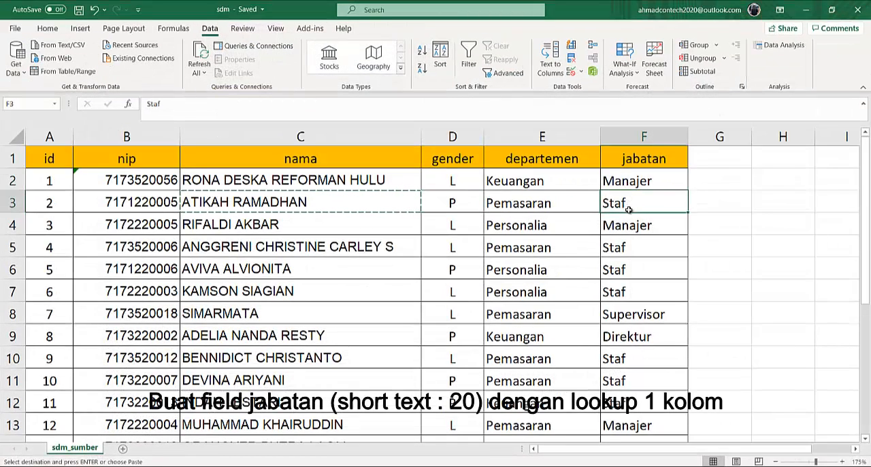
pyautogui.click(633, 320)
pyautogui.click(635, 337)
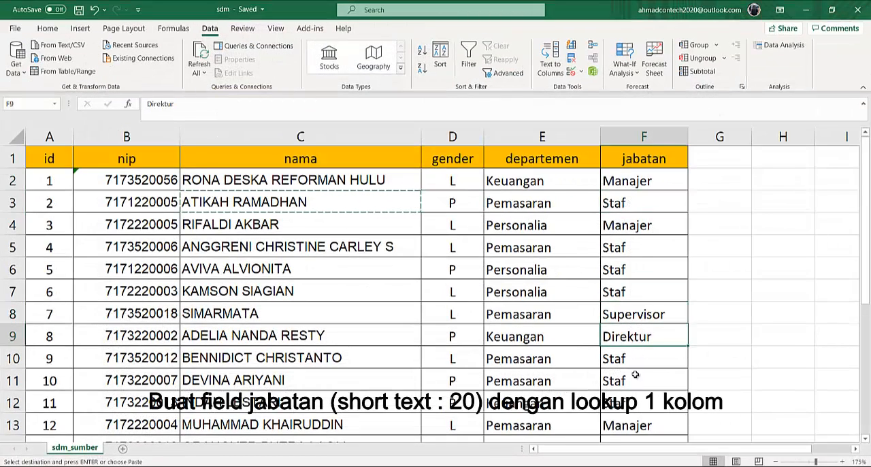
pyautogui.scroll(-4, 635, 354)
pyautogui.scroll(1, 635, 375)
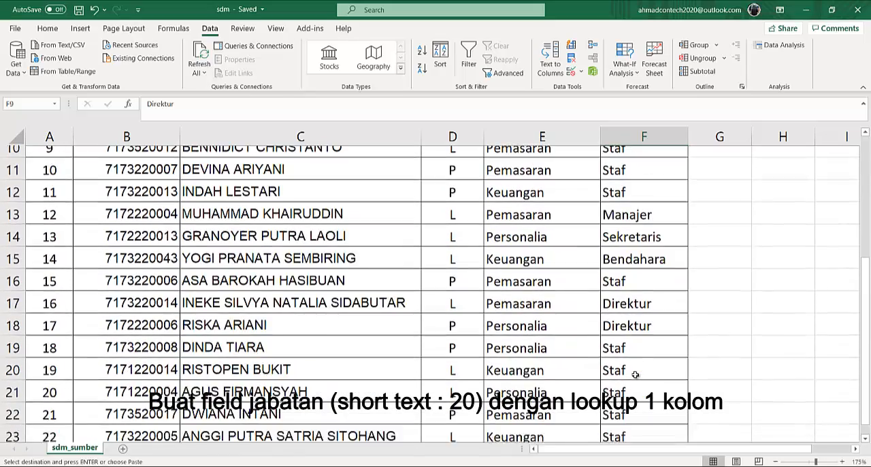
pyautogui.scroll(3, 329, 447)
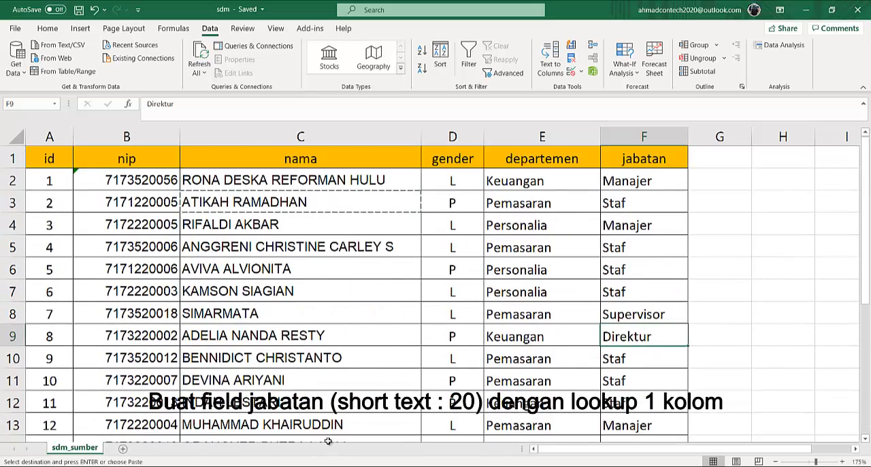
# Return to the Access table design and start a one-column lookup with self-typed values for the jabatan field
pyautogui.click(327, 466)
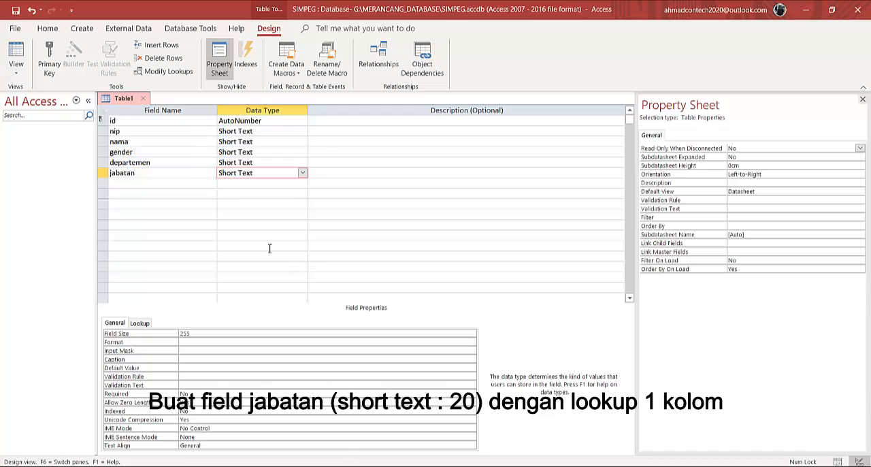
pyautogui.click(303, 173)
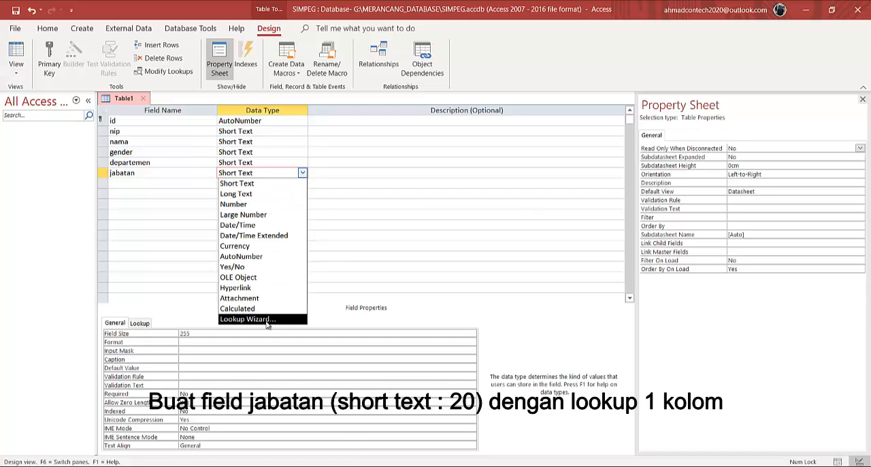
pyautogui.click(289, 319)
pyautogui.click(400, 174)
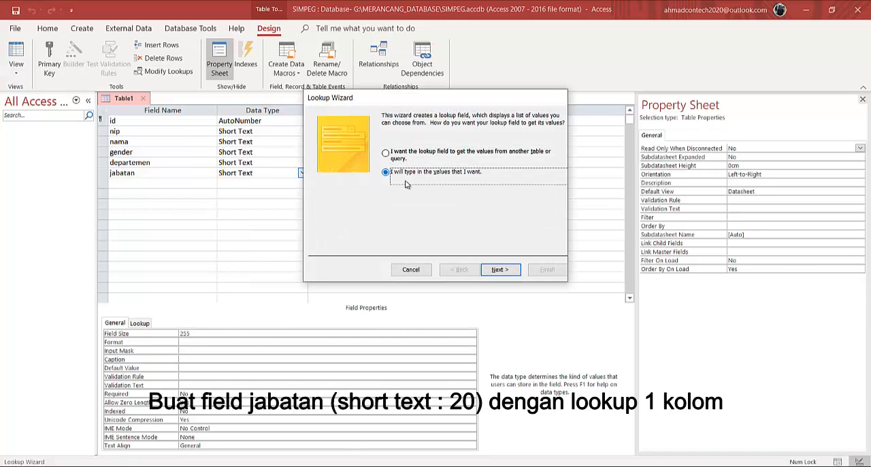
pyautogui.click(500, 270)
pyautogui.click(343, 182)
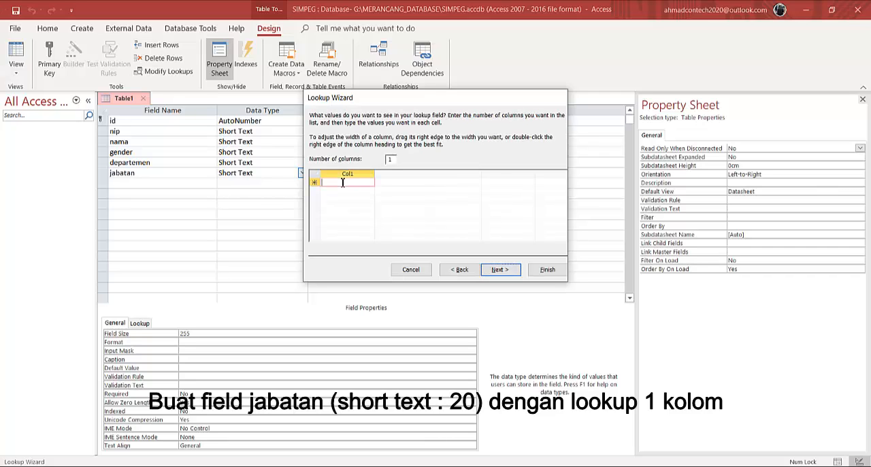
# Enter Direktur, Manajer and Supervisor as the first three values of the jabatan lookup list
pyautogui.write('D')
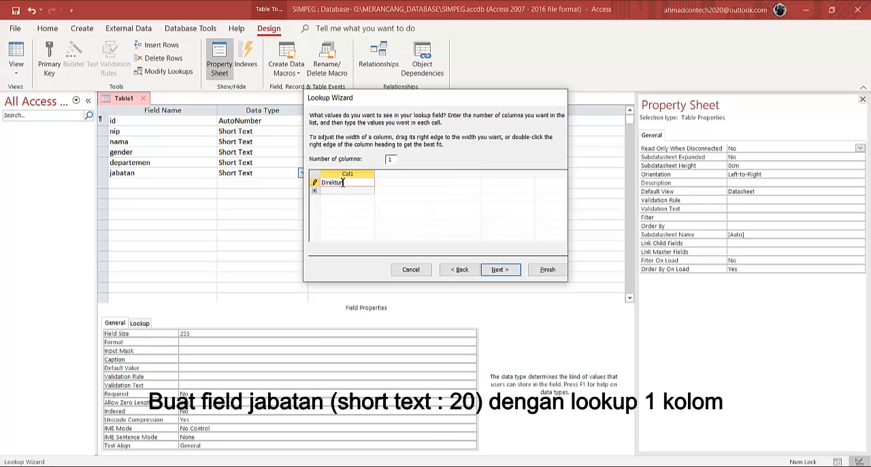
pyautogui.write('irektur')
pyautogui.press('Return')
pyautogui.write('Manajer')
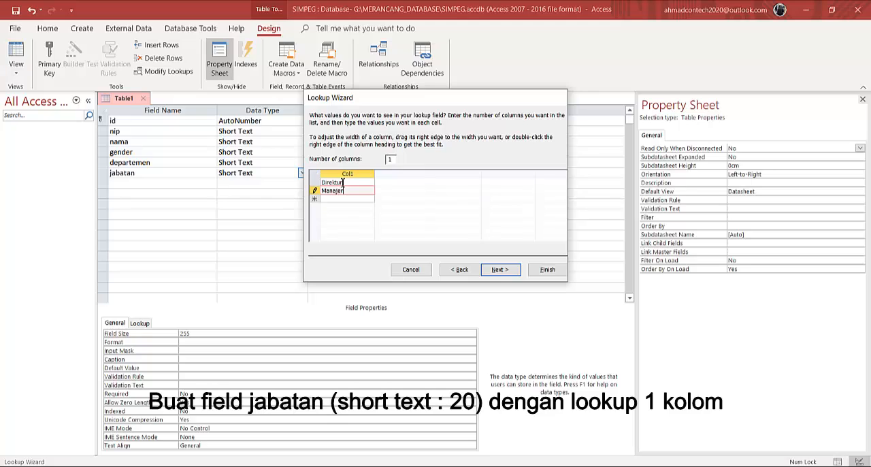
pyautogui.press('Return')
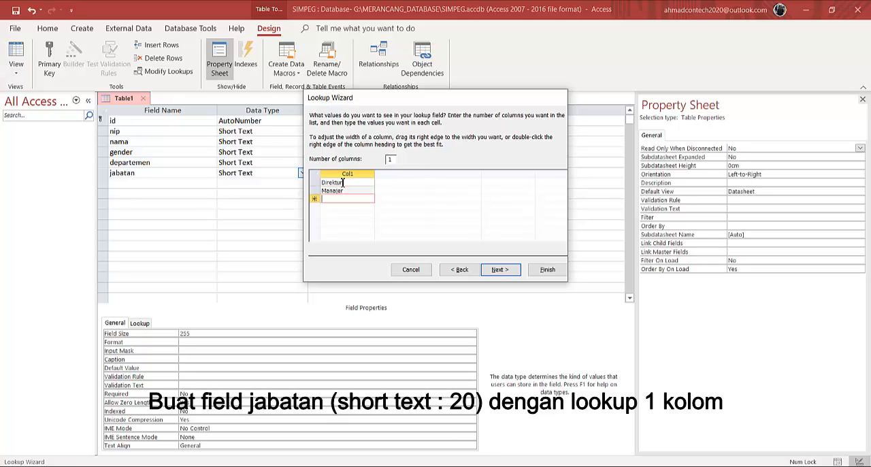
pyautogui.write('S')
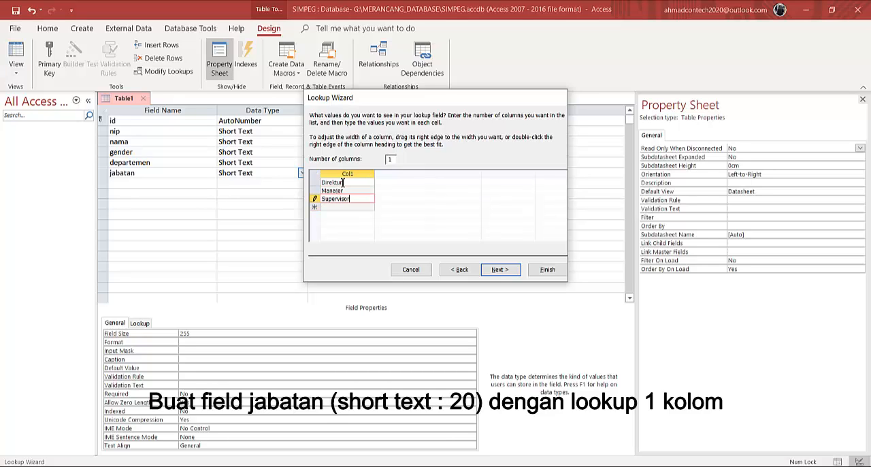
pyautogui.write('upervisor')
pyautogui.press('Return')
# Add Bebdahara, Sekretaris and Staf to the jabatan lookup list and finish the wizard
pyautogui.write('Bebdahara')
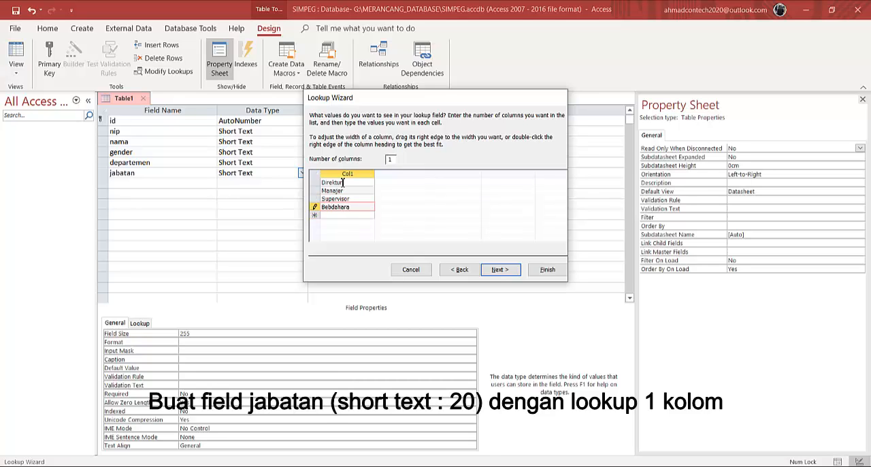
pyautogui.press('Return')
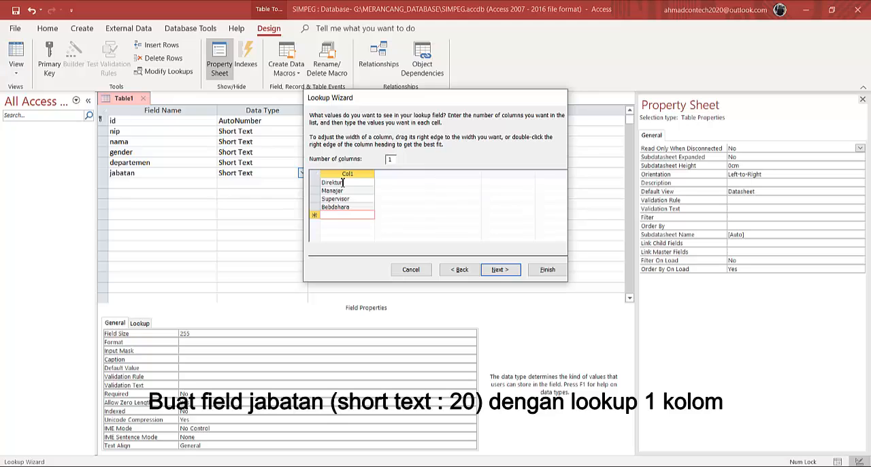
pyautogui.write('Sekre')
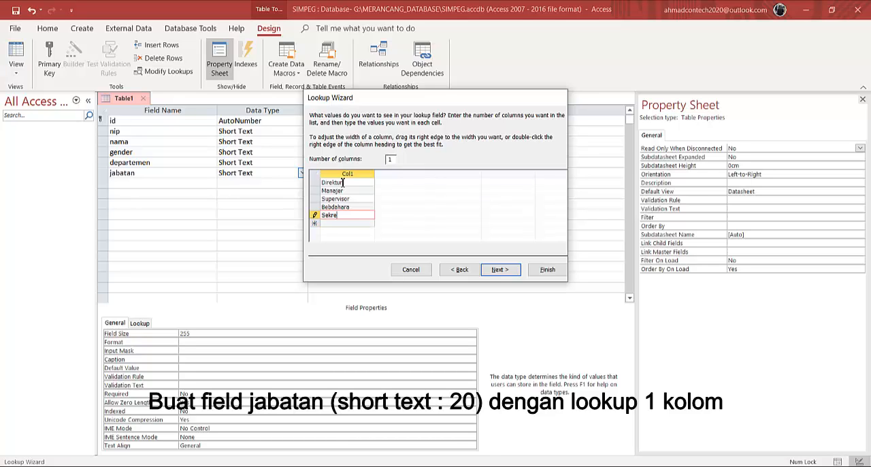
pyautogui.write('taris')
pyautogui.press('Return')
pyautogui.write('Staf')
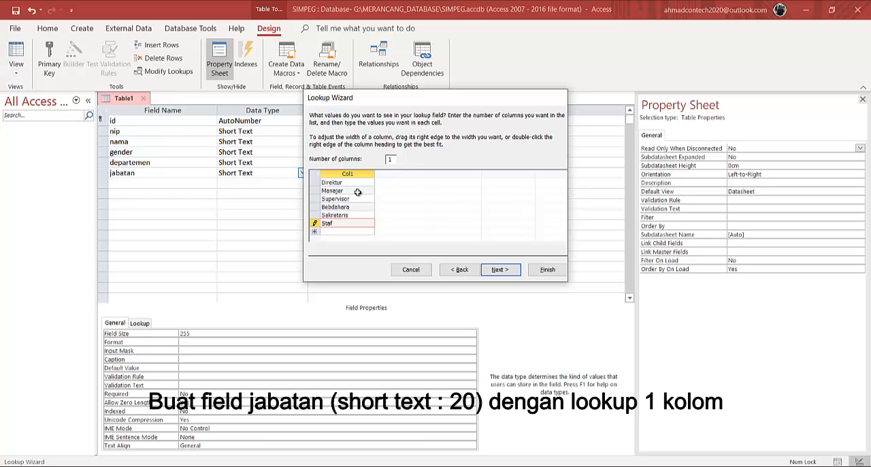
pyautogui.click(547, 269)
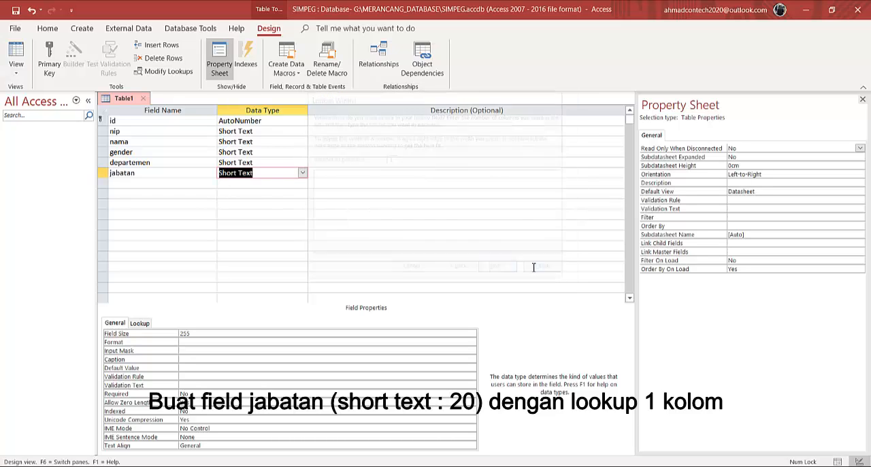
# Set the field size of the jabatan field to 20
pyautogui.click(192, 334)
pyautogui.doubleClick(192, 334)
pyautogui.write('20')
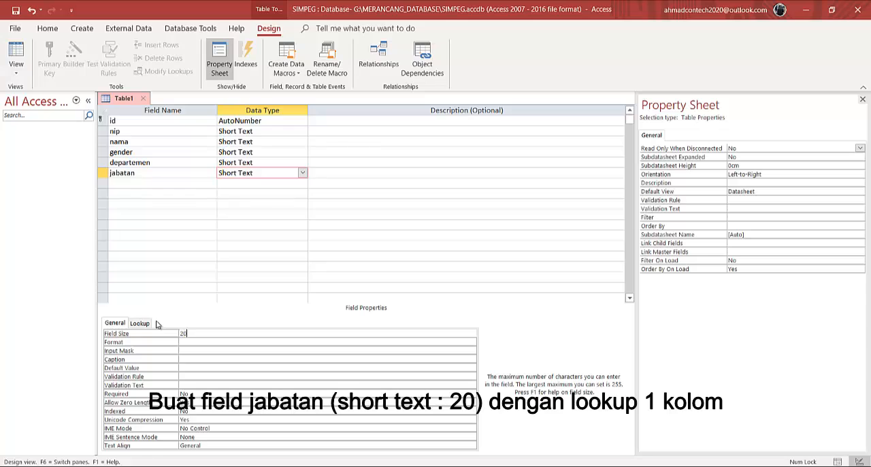
pyautogui.click(282, 226)
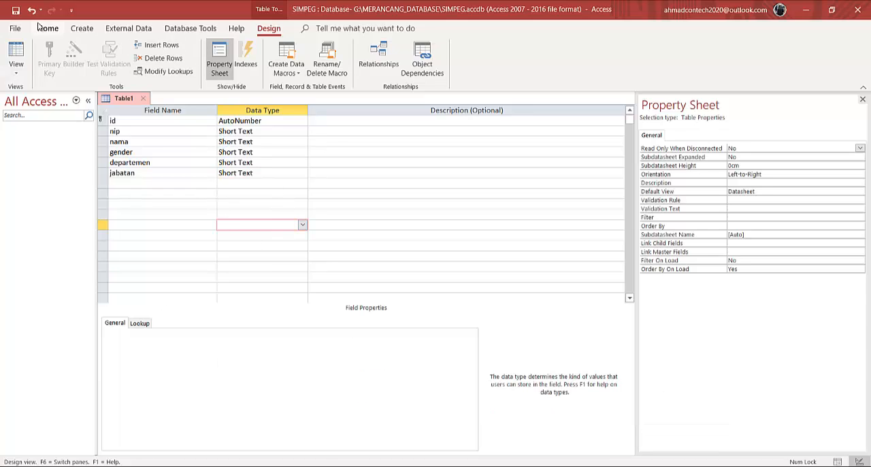
# Save the table under the name sdm_sumber and close its design
pyautogui.click(15, 11)
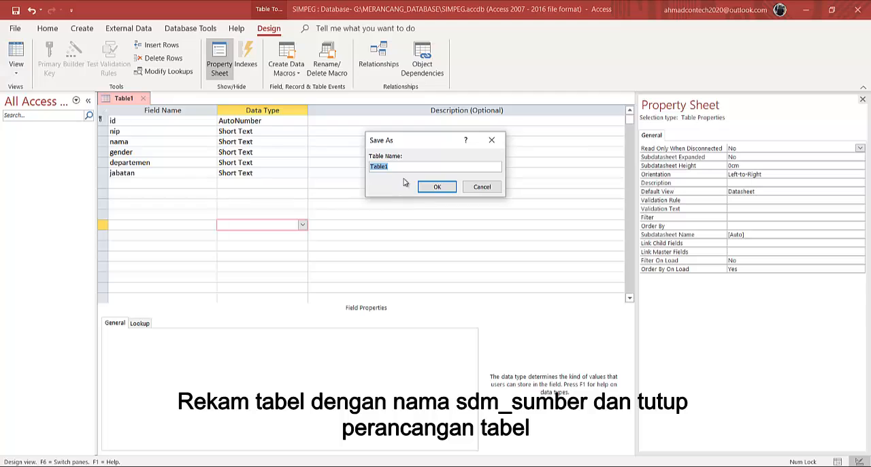
pyautogui.write('sdm_sumber')
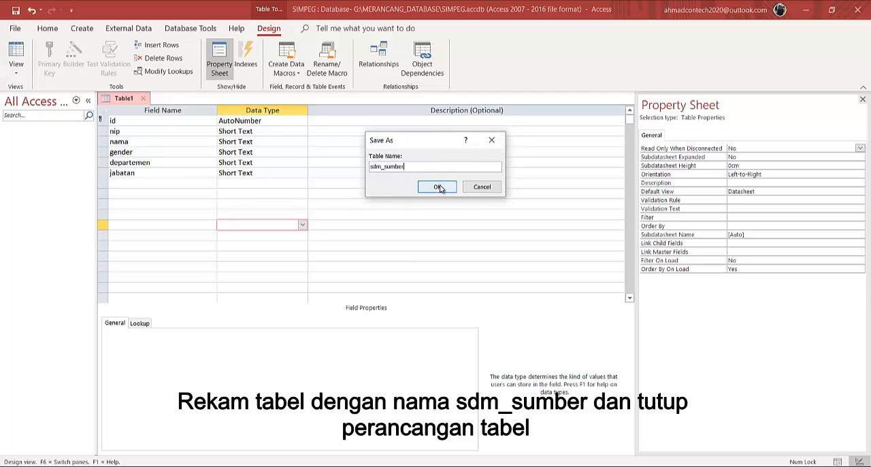
pyautogui.click(440, 186)
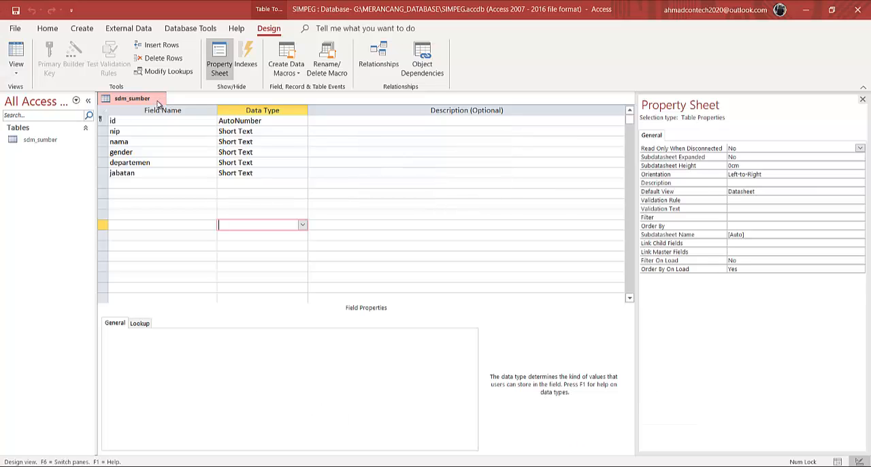
pyautogui.click(162, 100)
# Open the sdm_sumber table for data entry and widen its nama, departemen and jabatan columns
pyautogui.doubleClick(38, 141)
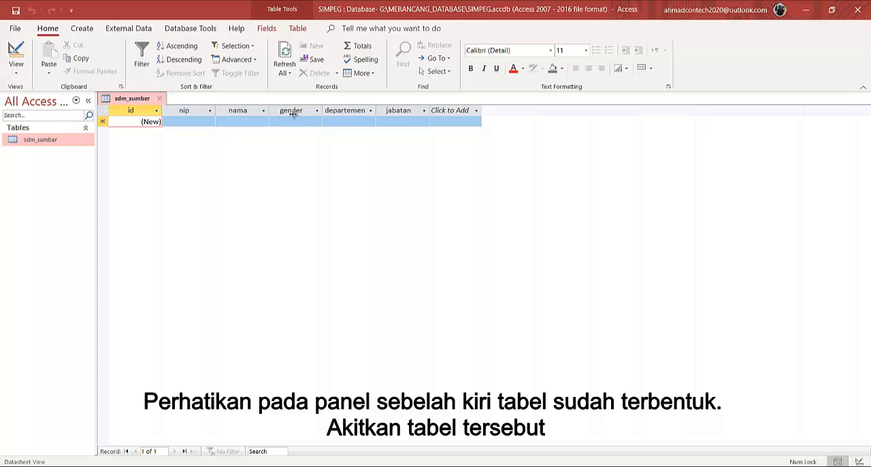
pyautogui.moveTo(306, 114); pyautogui.dragTo(307, 114)
pyautogui.click(409, 111)
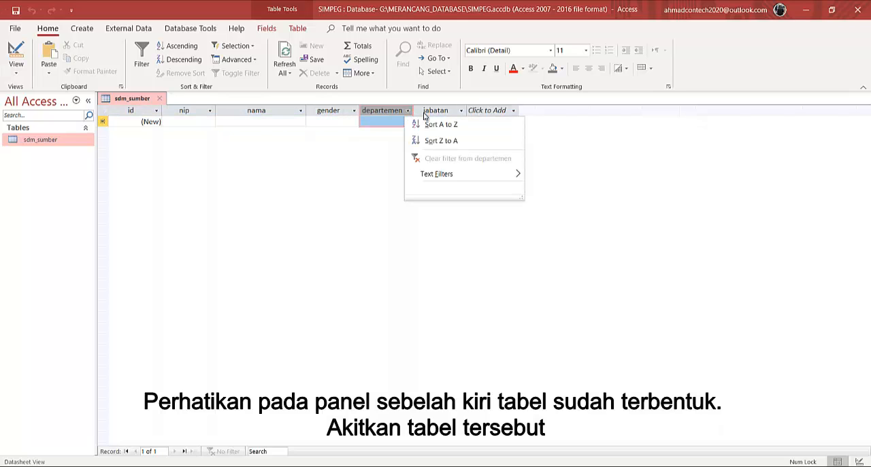
pyautogui.click(409, 112)
pyautogui.moveTo(413, 115); pyautogui.dragTo(425, 115)
pyautogui.moveTo(478, 113); pyautogui.dragTo(493, 113)
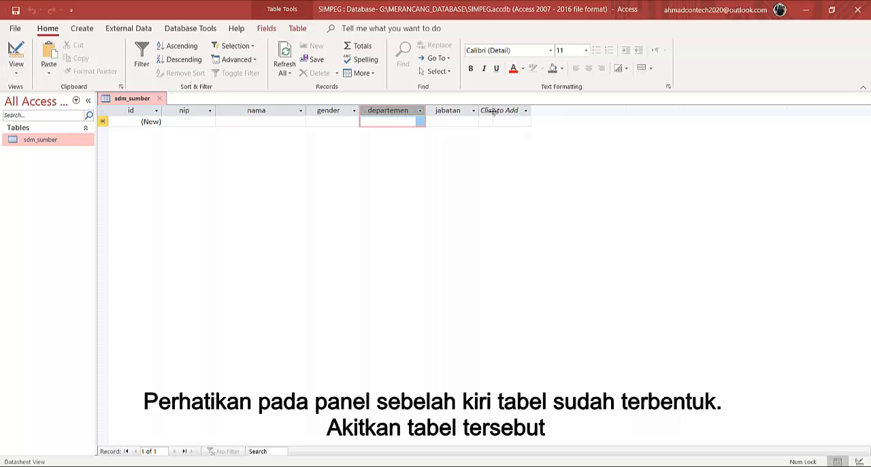
pyautogui.click(514, 110)
pyautogui.press('Escape')
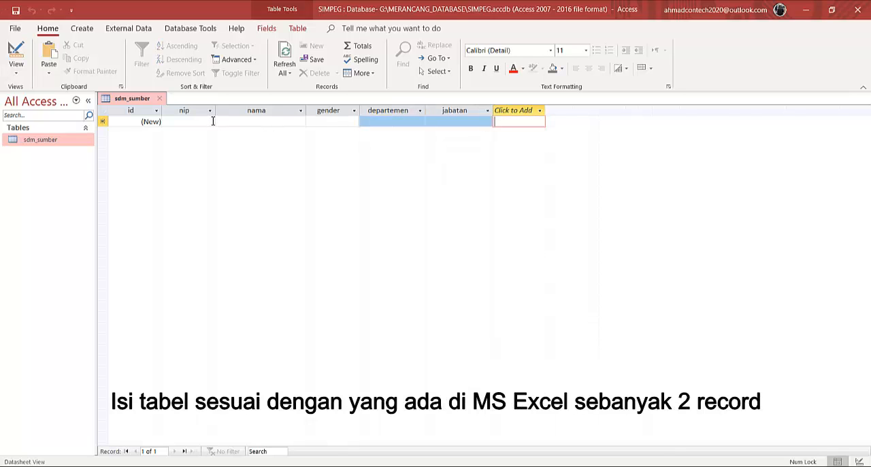
# Copy the first employee's nip from the Excel sheet into the nip field of the first Access record
pyautogui.click(345, 466)
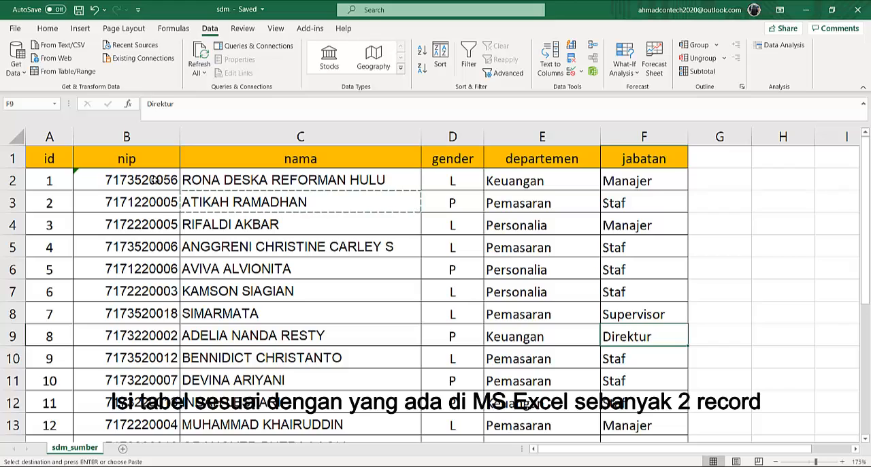
pyautogui.click(158, 181)
pyautogui.hotkey('ctrl', 'c')
pyautogui.hotkey('alt', 'Tab')
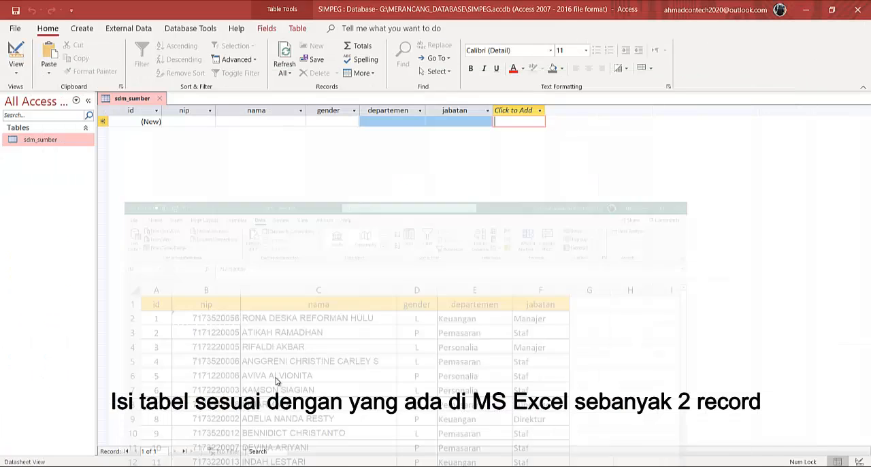
pyautogui.click(188, 122)
pyautogui.hotkey('ctrl', 'v')
# Copy the first employee's name from the Excel sheet into the nama field of the first Access record
pyautogui.click(263, 123)
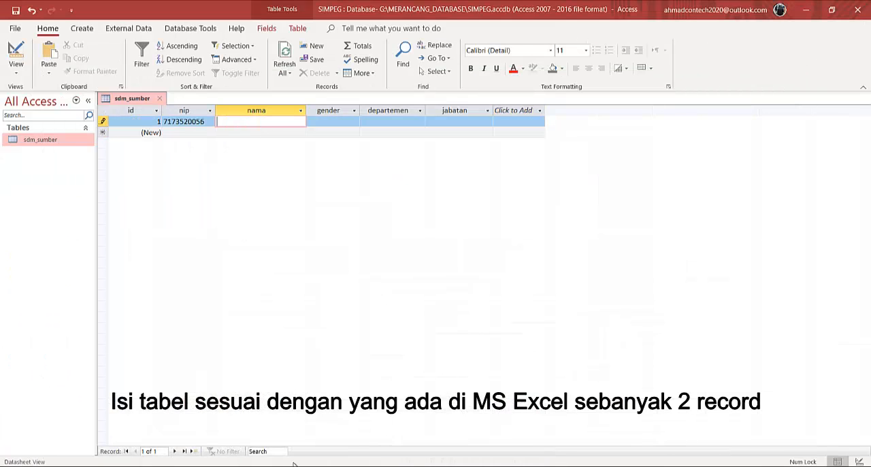
pyautogui.hotkey('alt', 'Tab')
pyautogui.click(293, 180)
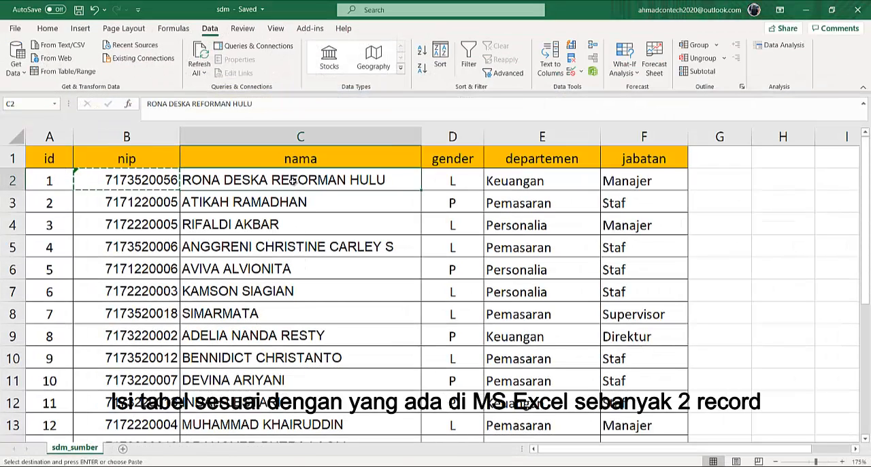
pyautogui.hotkey('ctrl', 'c')
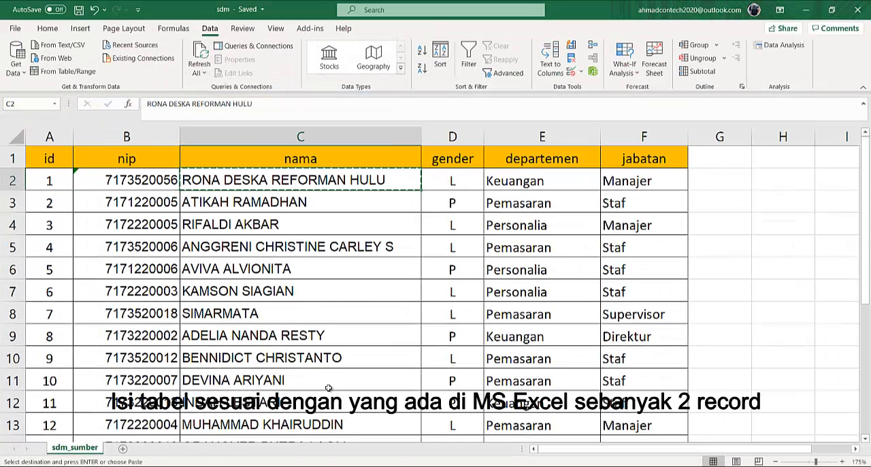
pyautogui.hotkey('alt', 'Tab')
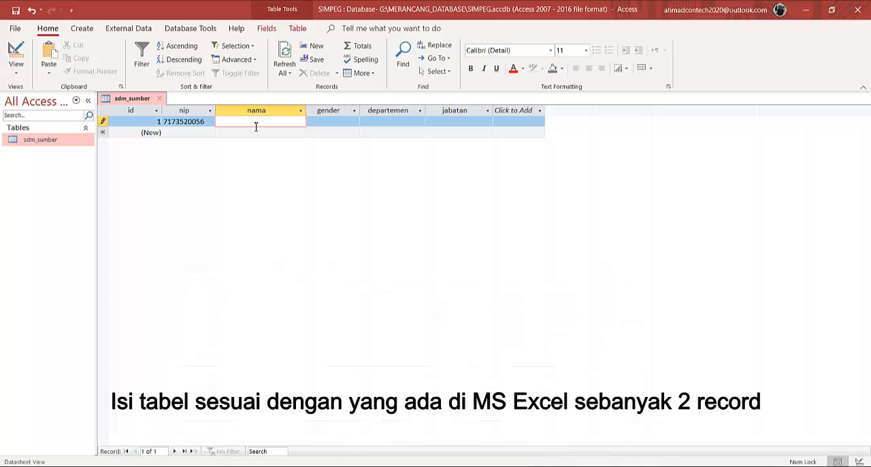
pyautogui.hotkey('ctrl', 'v')
# Choose gender L, departemen Keuangan and jabatan Manajer for the first record from the lookup lists
pyautogui.click(354, 121)
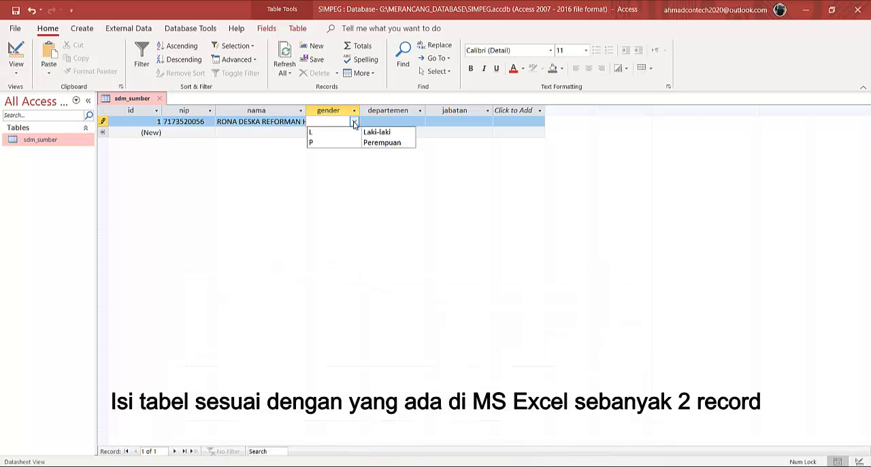
pyautogui.click(334, 132)
pyautogui.click(403, 122)
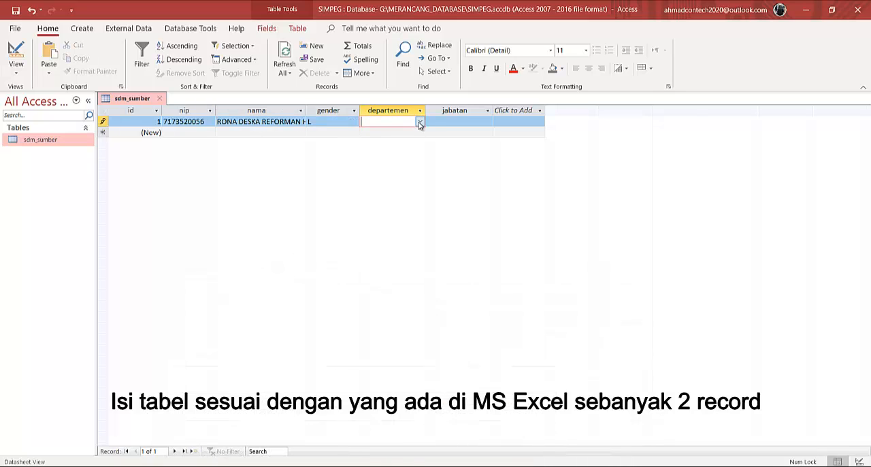
pyautogui.click(420, 122)
pyautogui.click(378, 133)
pyautogui.click(472, 121)
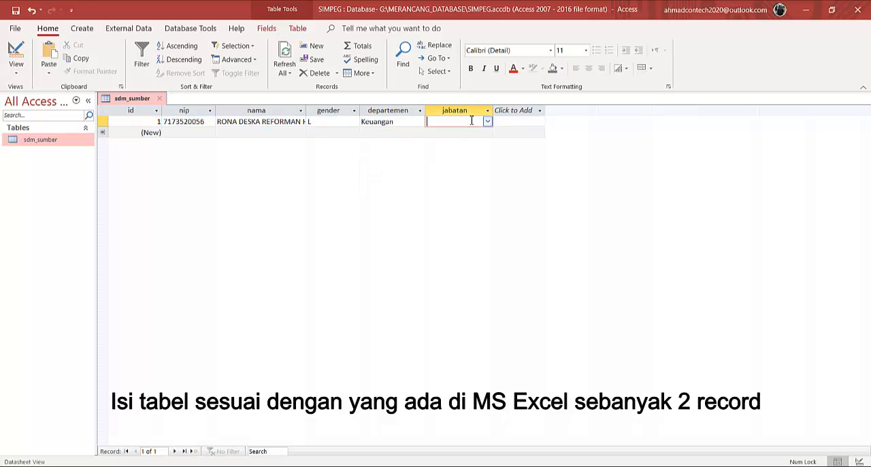
pyautogui.click(488, 121)
pyautogui.click(470, 141)
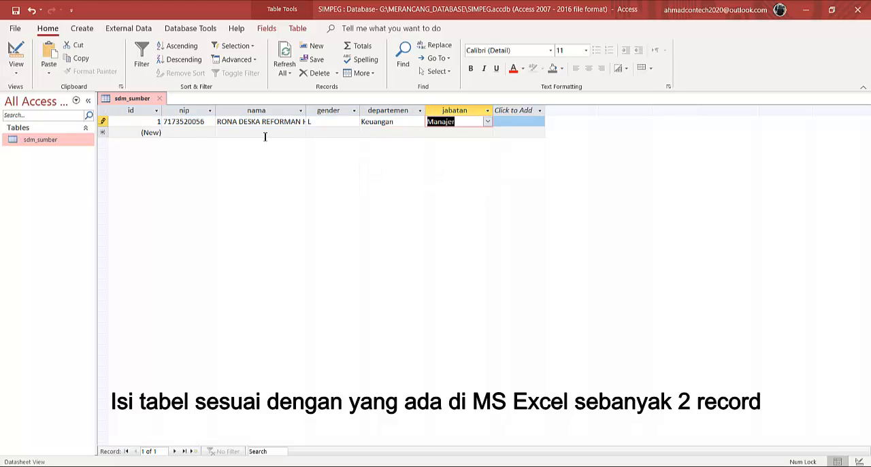
# Start a second Access record by copying the second employee's nip from the Excel sheet into its nip field
pyautogui.click(184, 132)
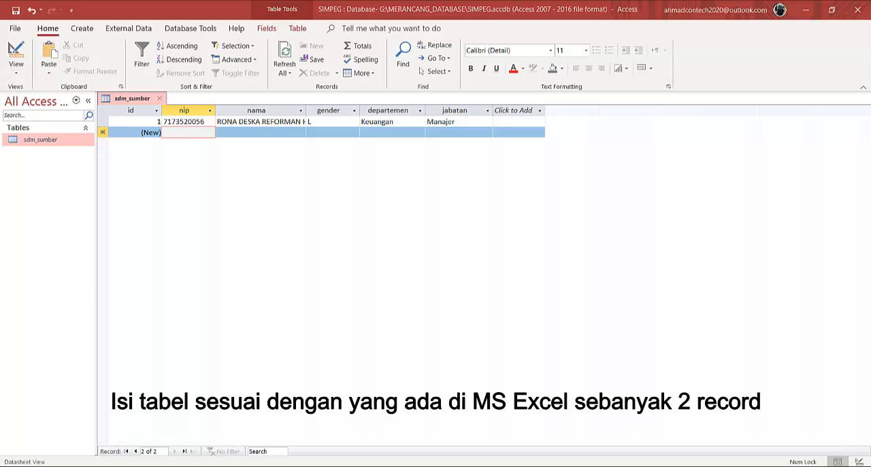
pyautogui.hotkey('alt', 'Tab')
pyautogui.click(144, 196)
pyautogui.hotkey('ctrl', 'c')
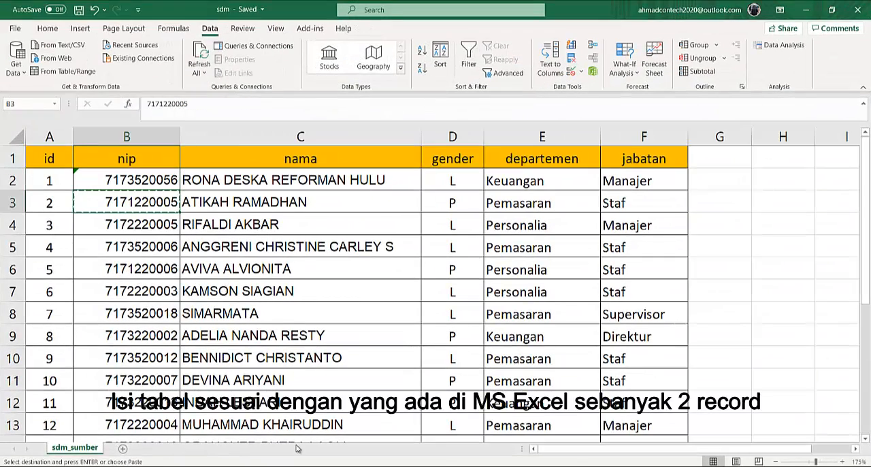
pyautogui.hotkey('alt', 'Tab')
pyautogui.hotkey('ctrl', 'v')
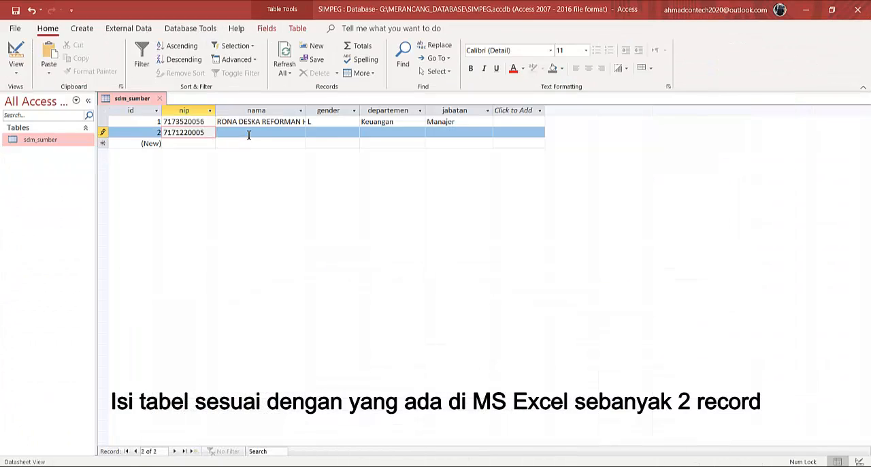
# Copy the second employee's name from the Excel sheet into the nama field of the second Access record
pyautogui.click(249, 134)
pyautogui.hotkey('alt', 'Tab')
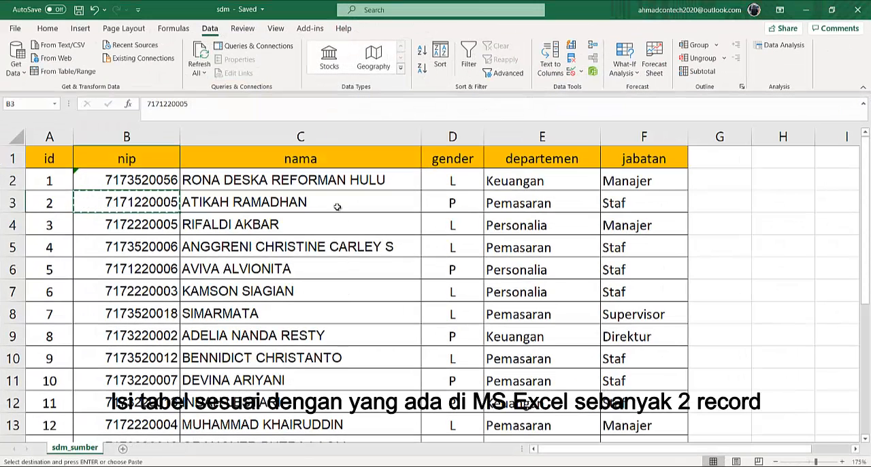
pyautogui.click(274, 202)
pyautogui.hotkey('ctrl', 'c')
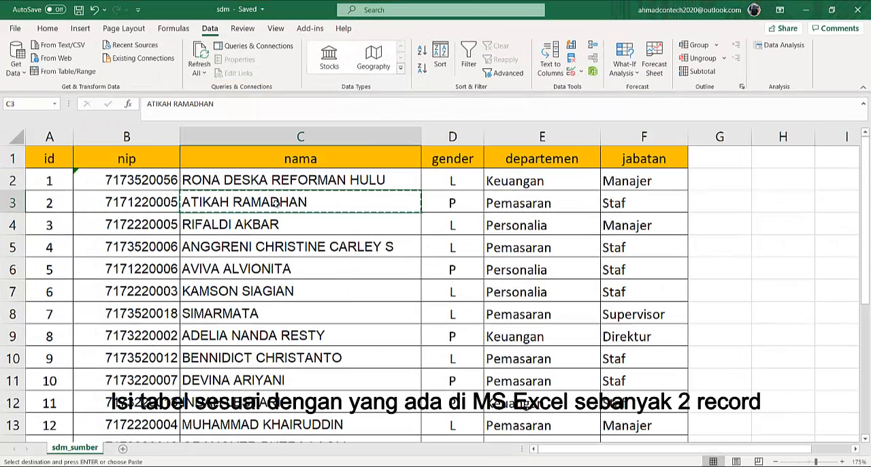
pyautogui.hotkey('alt', 'Tab')
pyautogui.hotkey('ctrl', 'v')
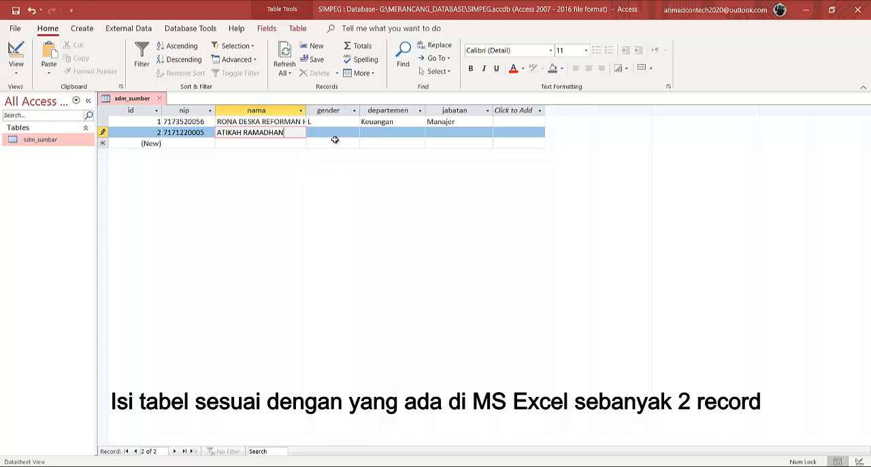
# Choose gender P, departemen Pemasaran and jabatan Staf for the second record from the lookup lists
pyautogui.click(339, 136)
pyautogui.click(354, 132)
pyautogui.click(336, 155)
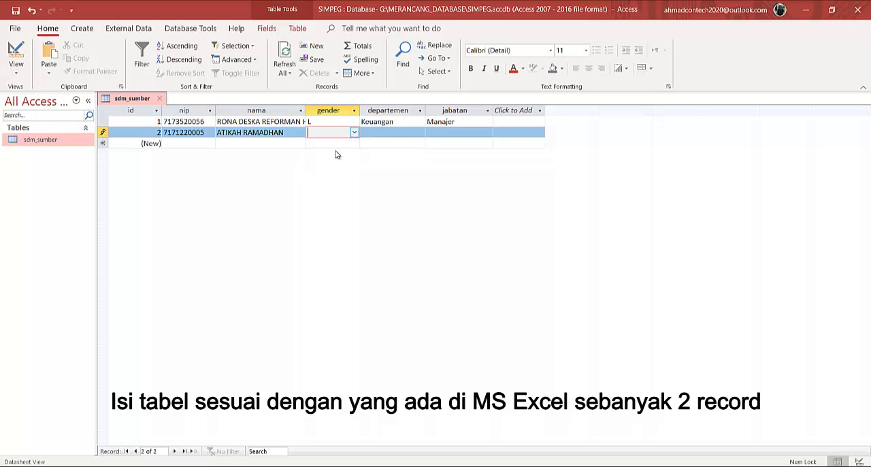
pyautogui.click(406, 133)
pyautogui.click(419, 132)
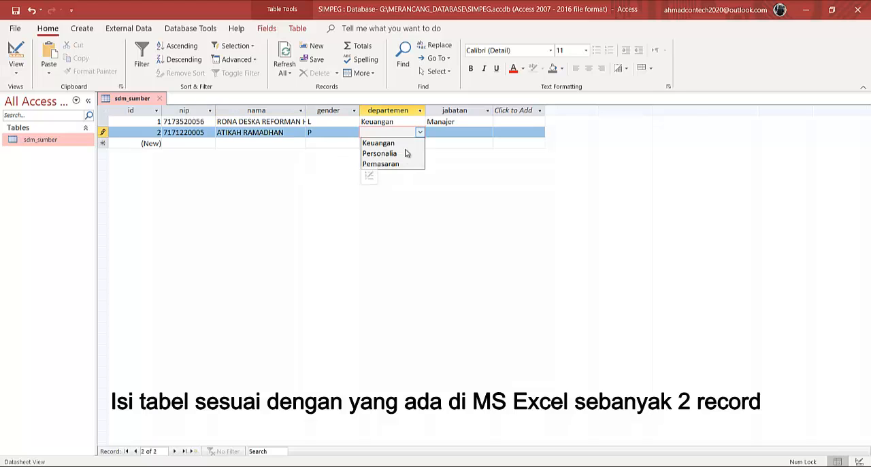
pyautogui.click(381, 164)
pyautogui.click(457, 126)
pyautogui.click(460, 131)
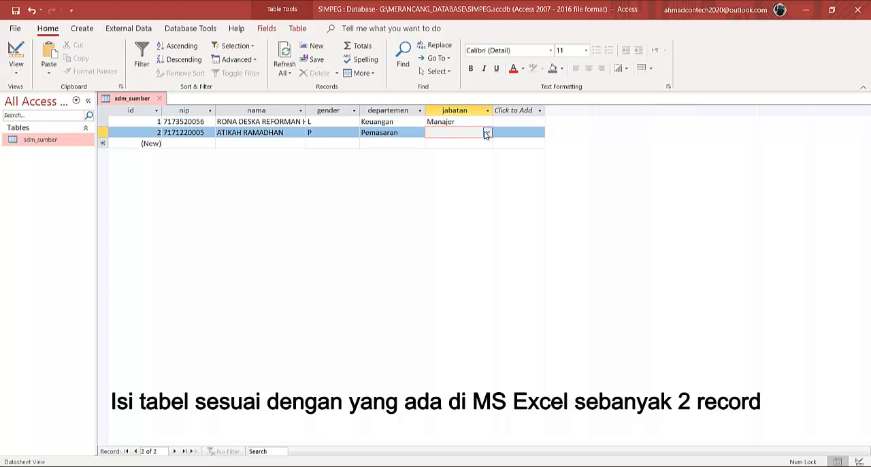
pyautogui.click(487, 132)
pyautogui.click(455, 195)
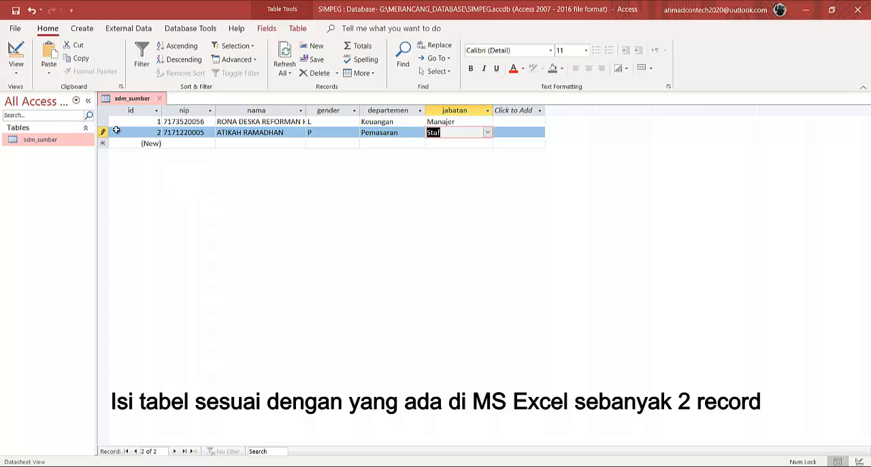
# Save the two records and close the sdm_sumber datasheet
pyautogui.click(17, 10)
pyautogui.click(159, 98)
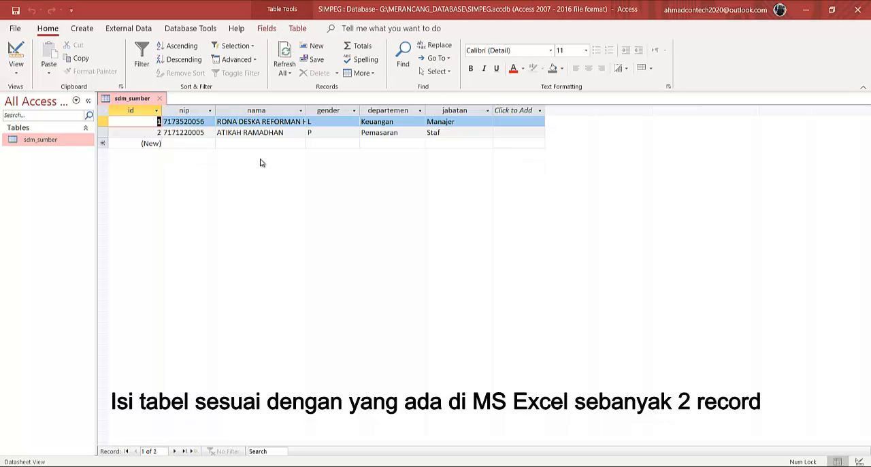
pyautogui.click(105, 466)
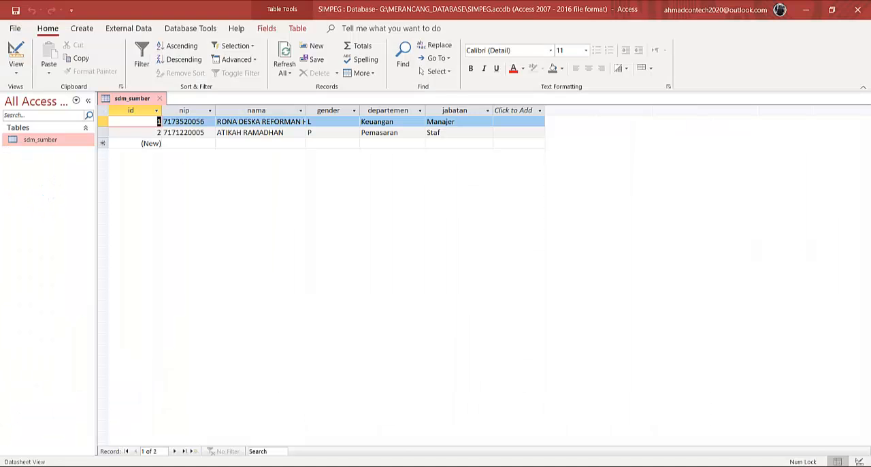
# Close the SIMPEG database, reopen it from the MERANCANG_DATABASE folder and enable its content
pyautogui.click(858, 10)
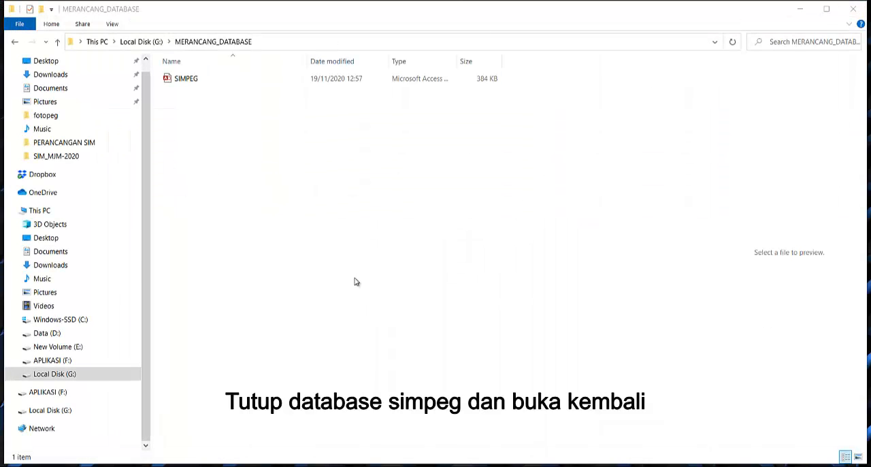
pyautogui.click(186, 78)
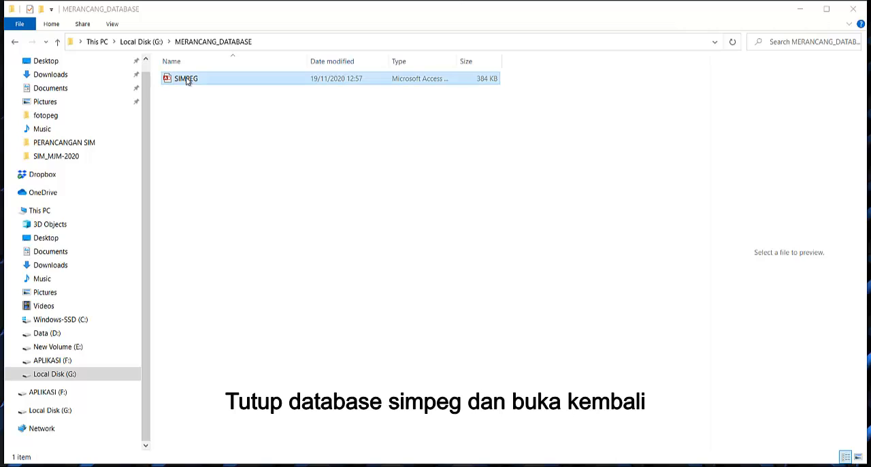
pyautogui.rightClick(186, 77)
pyautogui.click(213, 87)
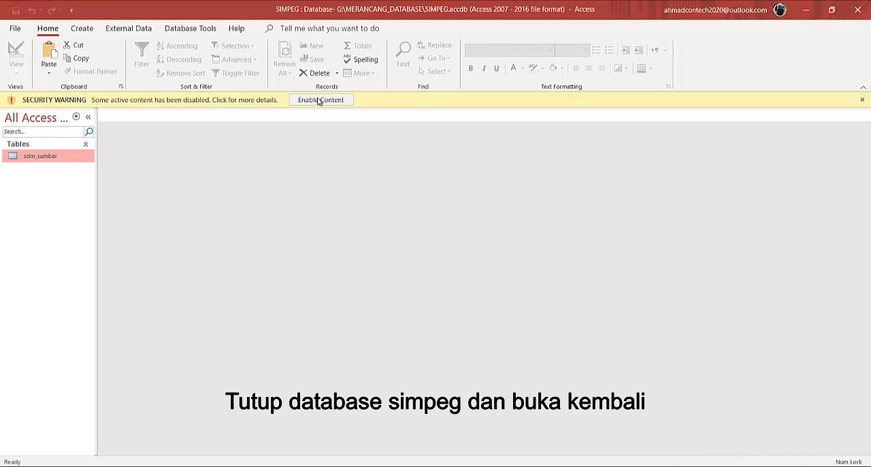
pyautogui.click(319, 100)
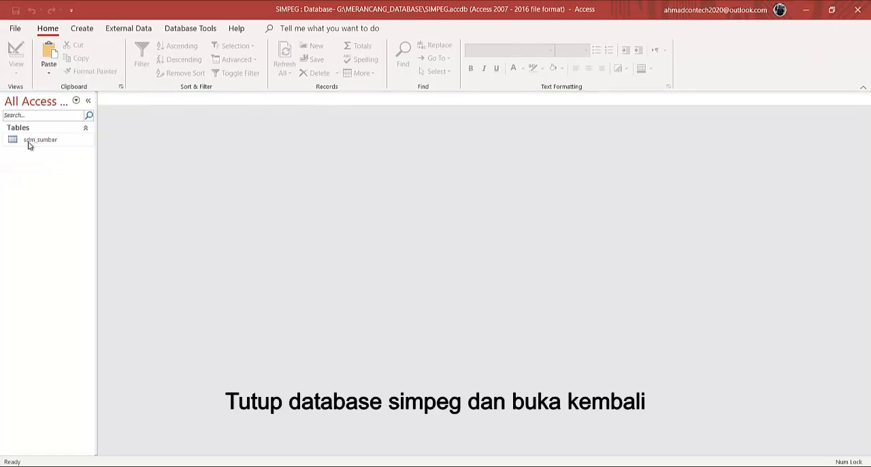
# Open the sdm_sumber table in Design View
pyautogui.doubleClick(36, 141)
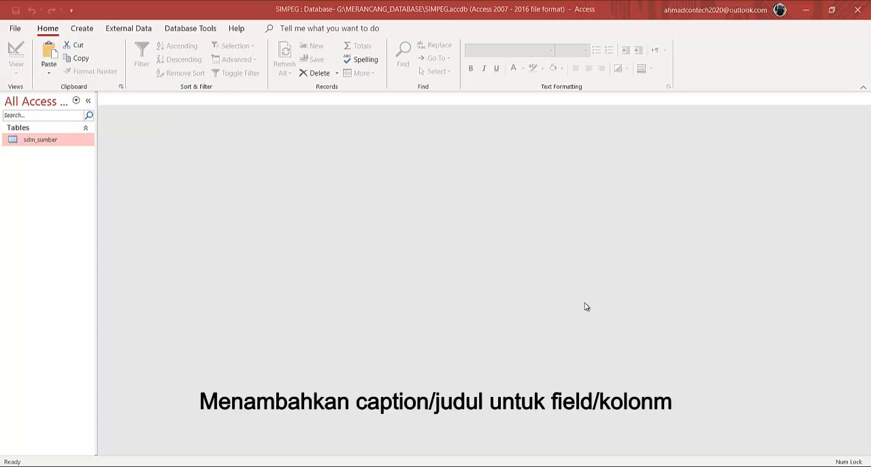
pyautogui.rightClick(59, 142)
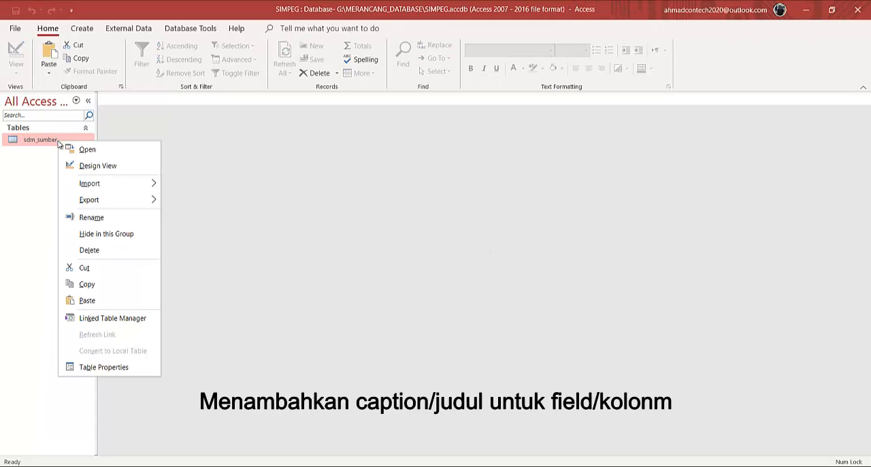
pyautogui.click(83, 167)
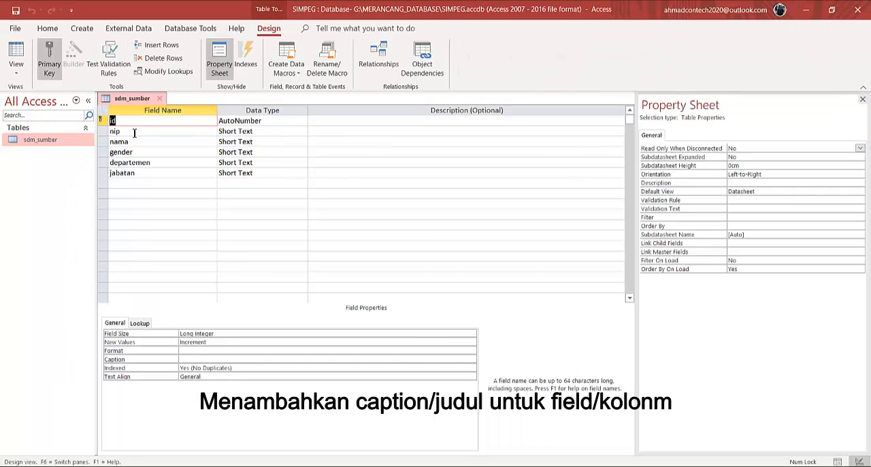
# Set the caption of the nip field to NIP and the caption of the nama field to Nama Pegawai
pyautogui.click(134, 132)
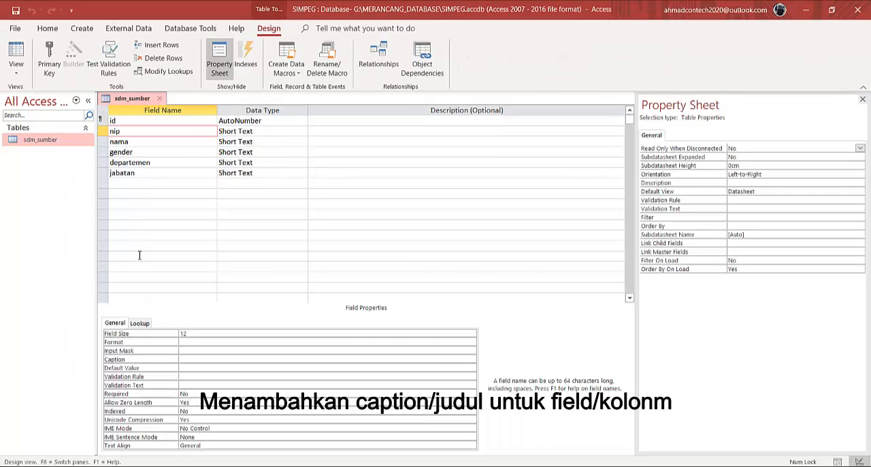
pyautogui.click(190, 359)
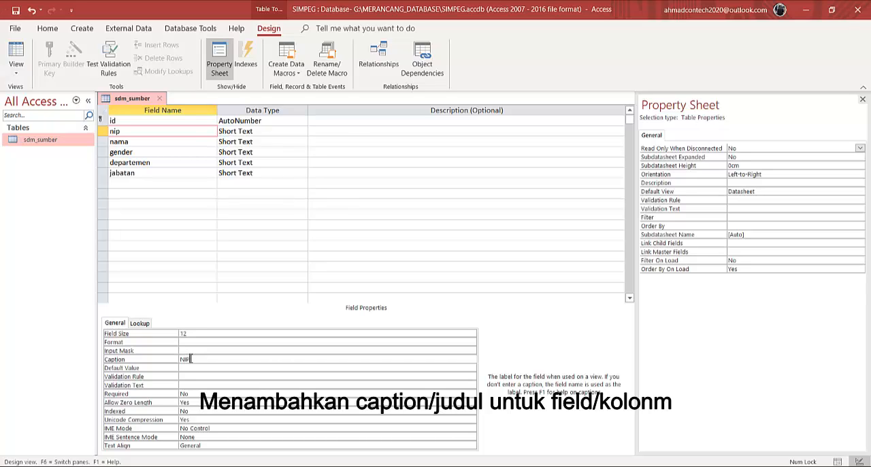
pyautogui.click(135, 143)
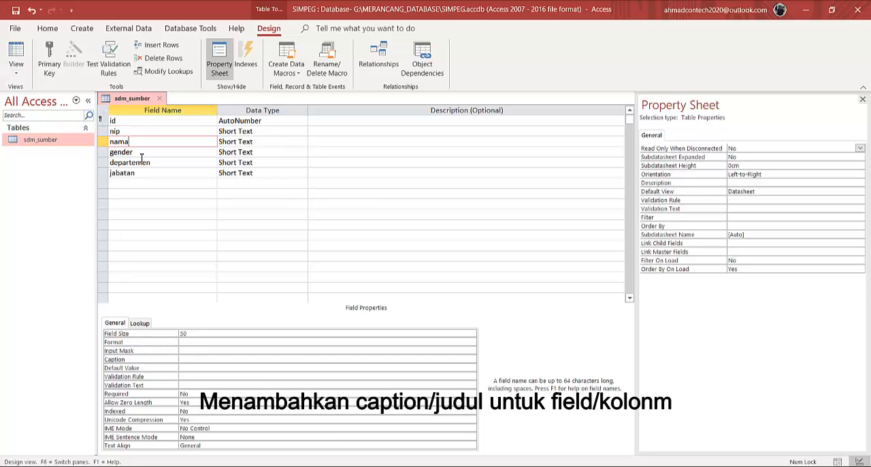
pyautogui.click(189, 359)
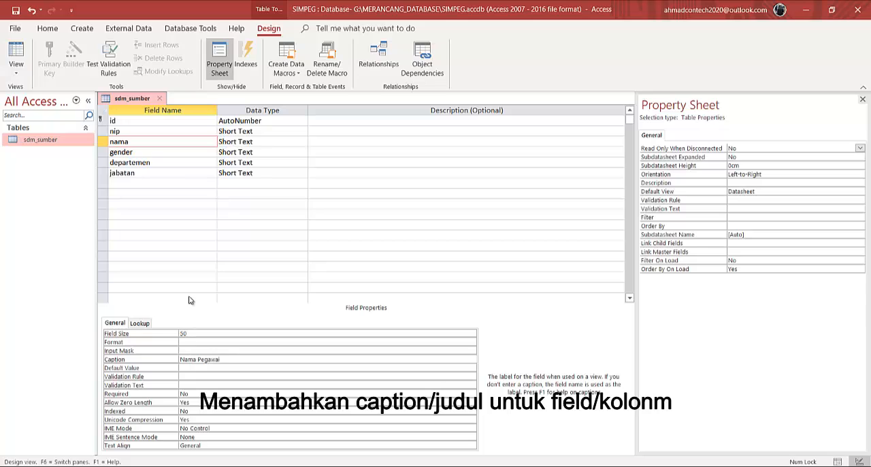
pyautogui.write('Nama Pegawai')
# Set the caption of the gender field to L/P and the caption of the departemen field to Departemen
pyautogui.click(155, 153)
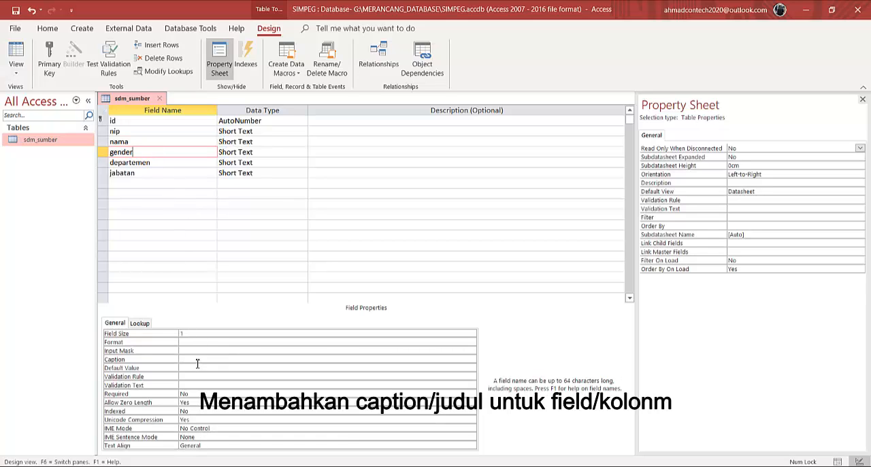
pyautogui.click(197, 360)
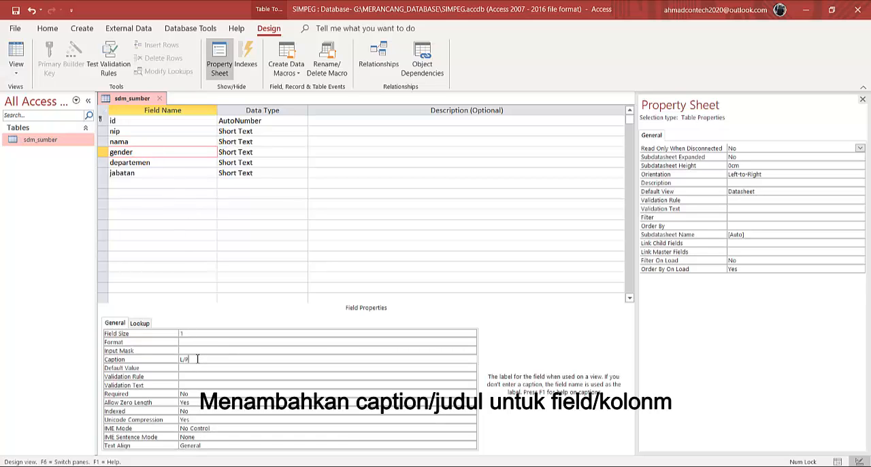
pyautogui.click(166, 163)
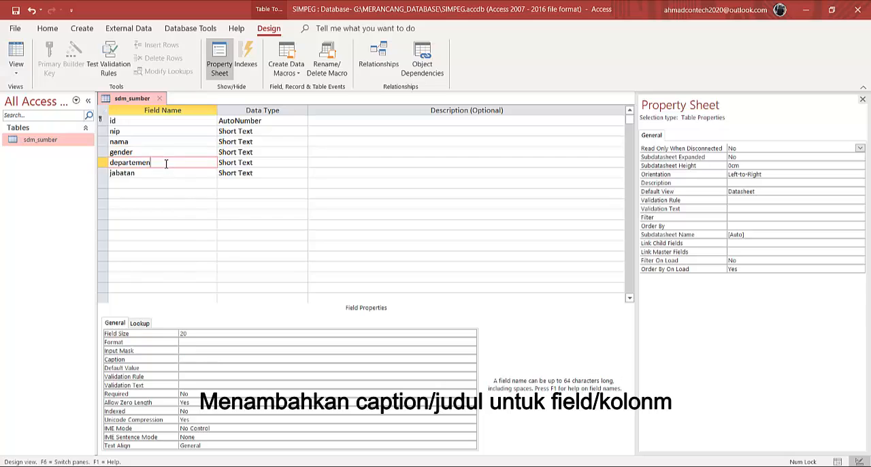
pyautogui.click(196, 359)
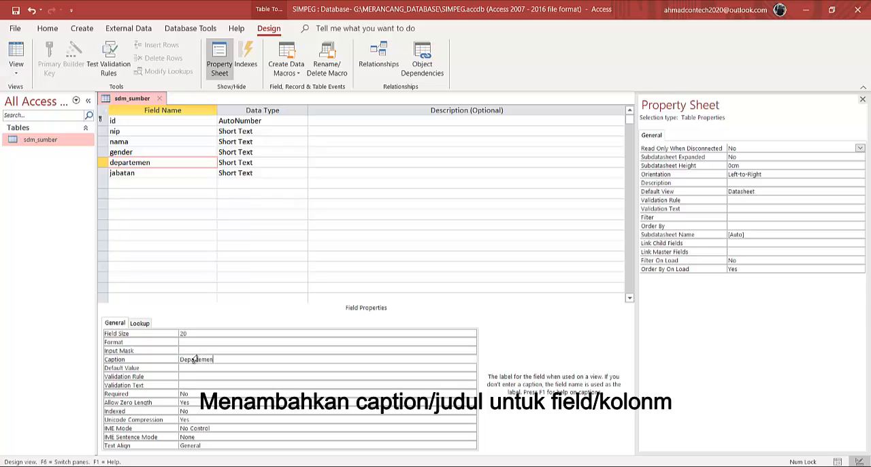
# Enter a caption for the jabatan field
pyautogui.click(176, 172)
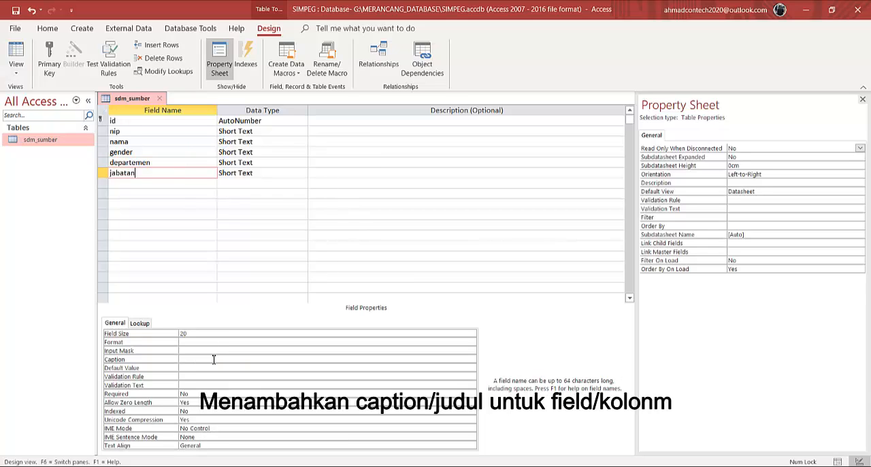
pyautogui.click(211, 359)
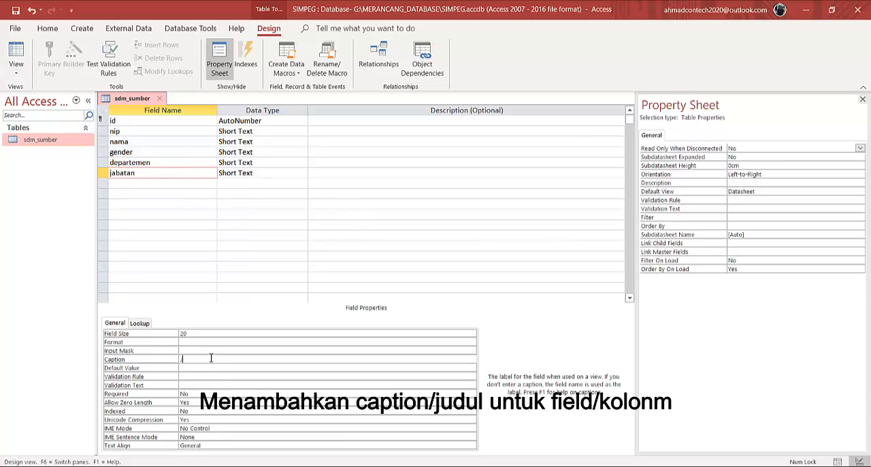